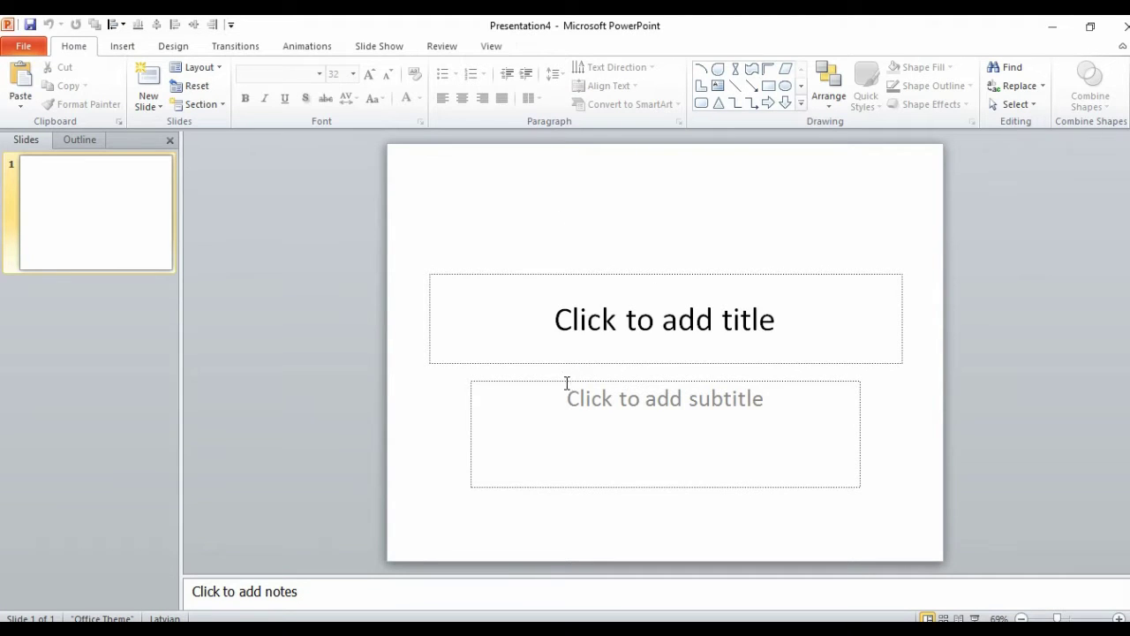
Delete the empty subtitle and title placeholders from the slide
{"action": "left_click", "coordinate": [567, 383]}
{"action": "left_click", "coordinate": [565, 380]}
{"action": "key", "text": "Delete"}
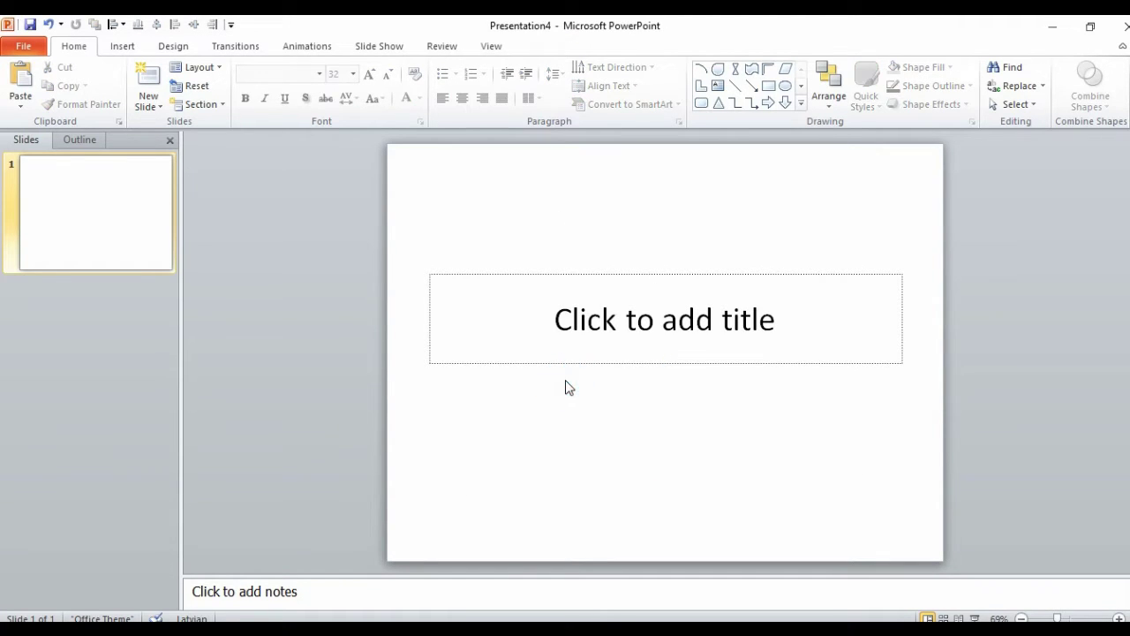
{"action": "left_click", "coordinate": [568, 274]}
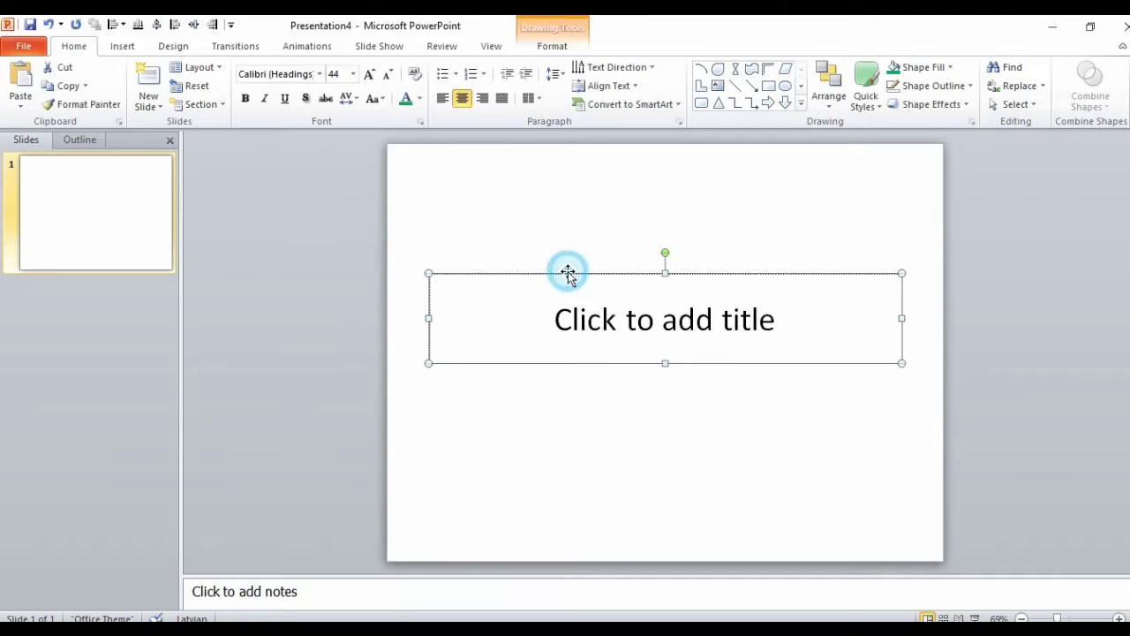
{"action": "key", "text": "Delete"}
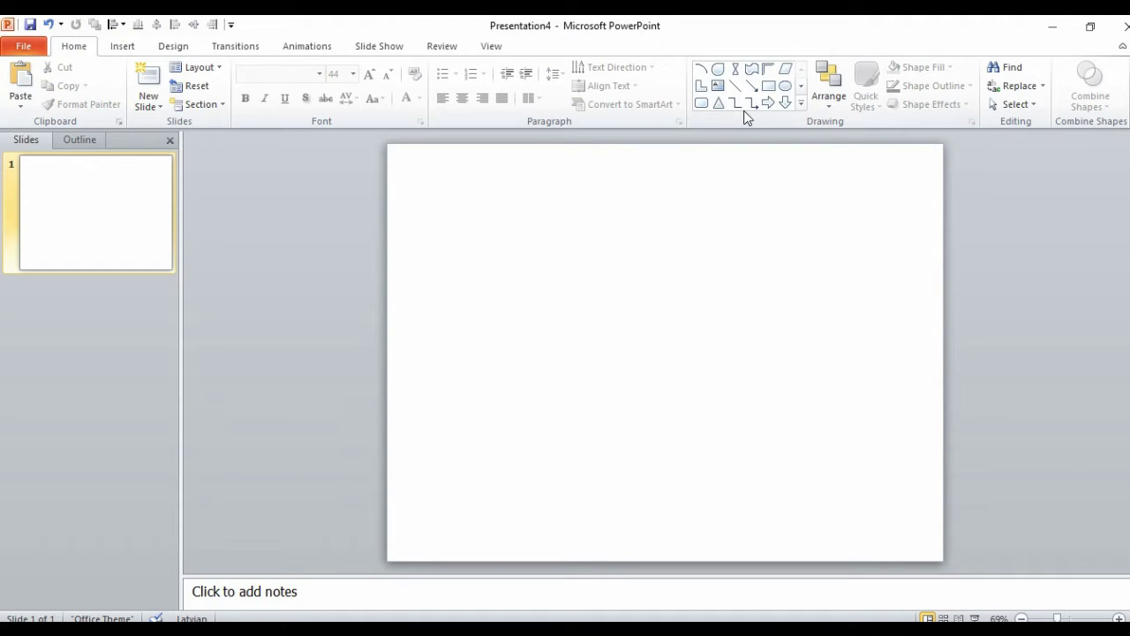
Draw a circle near the slide centre, duplicate it, and shrink the copy inside the original
{"action": "left_click", "coordinate": [780, 88]}
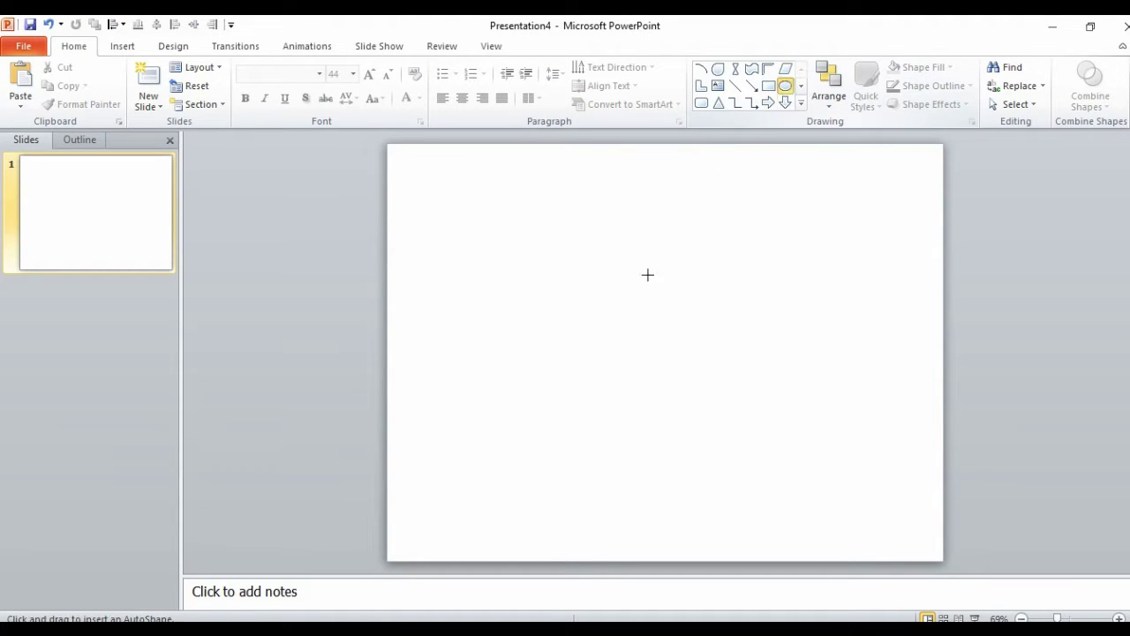
{"action": "left_click_drag", "start_coordinate": [556, 303], "coordinate": [636, 381]}
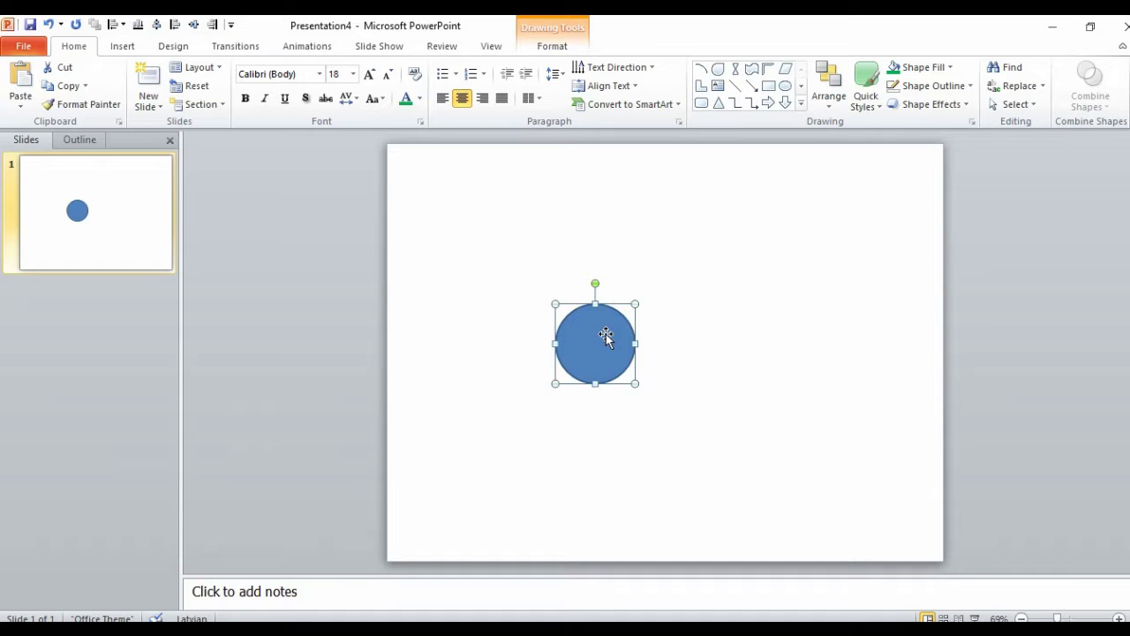
{"action": "key", "text": "ctrl+d"}
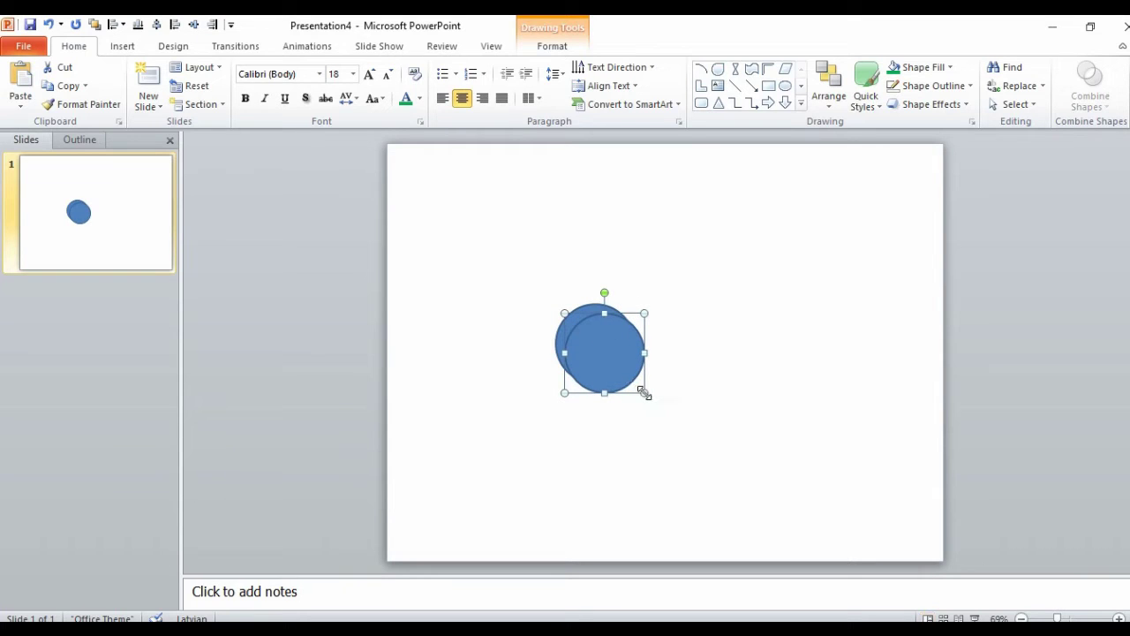
{"action": "left_click_drag", "start_coordinate": [644, 393], "coordinate": [622, 371]}
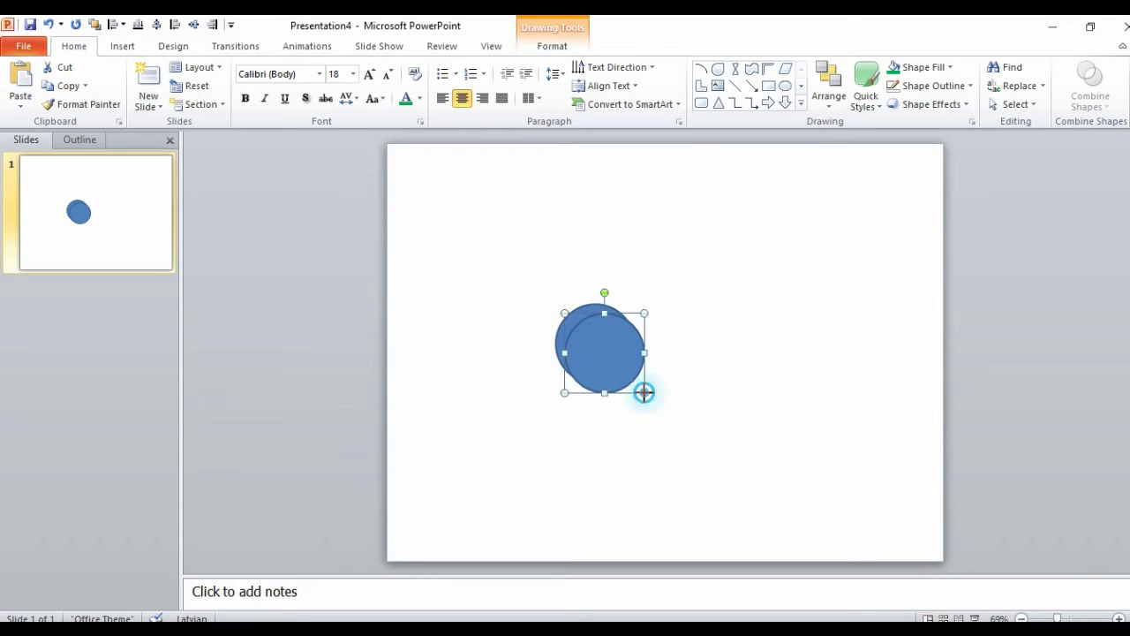
{"action": "left_click", "coordinate": [631, 332], "text": "shift"}
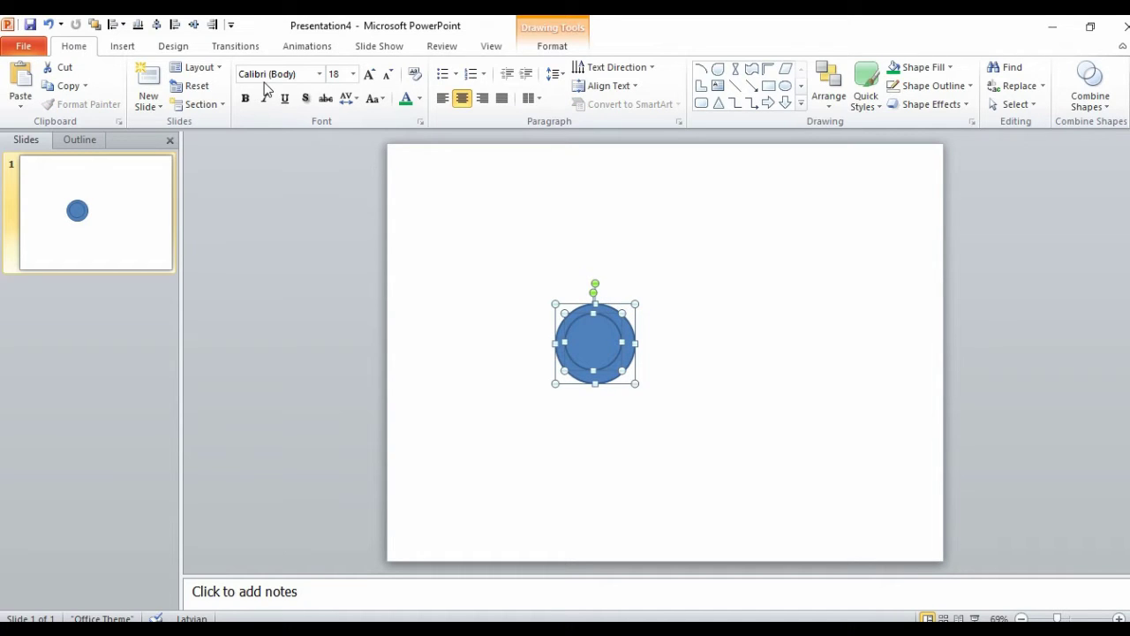
Align both circles to each other's centre and middle
{"action": "left_click", "coordinate": [194, 24]}
{"action": "left_click", "coordinate": [157, 25]}
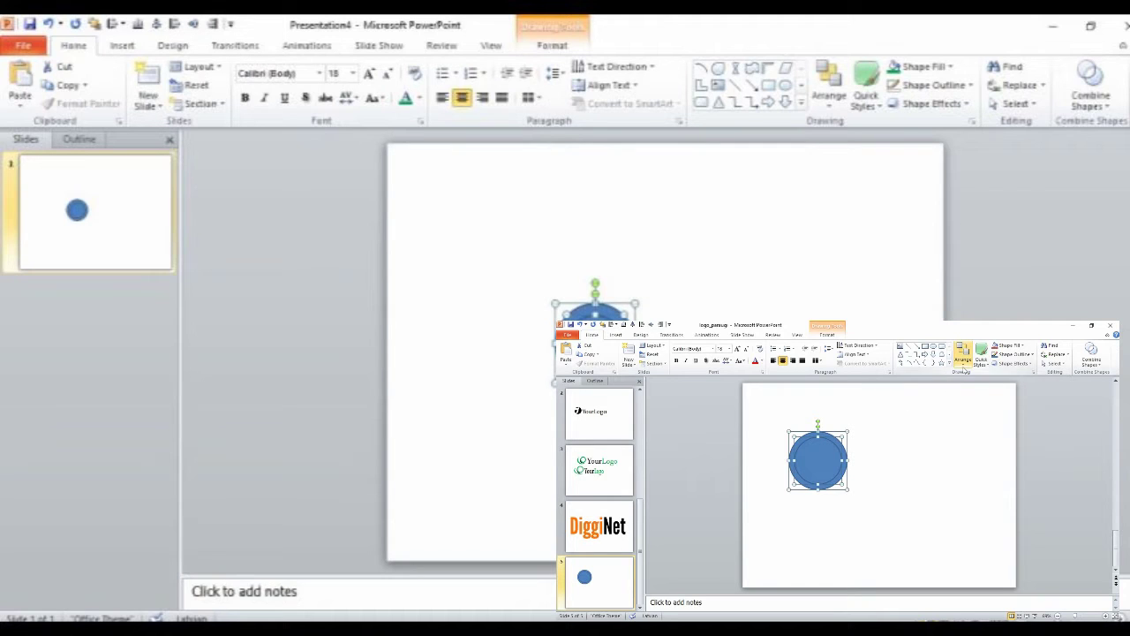
{"action": "left_click", "coordinate": [963, 366]}
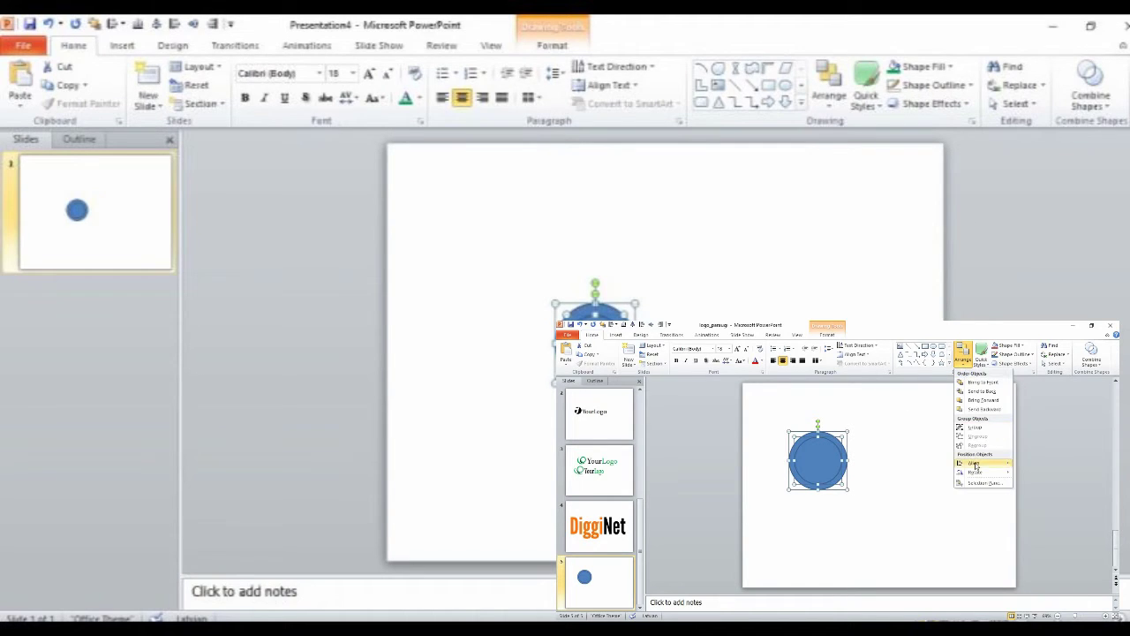
{"action": "key", "text": "Escape"}
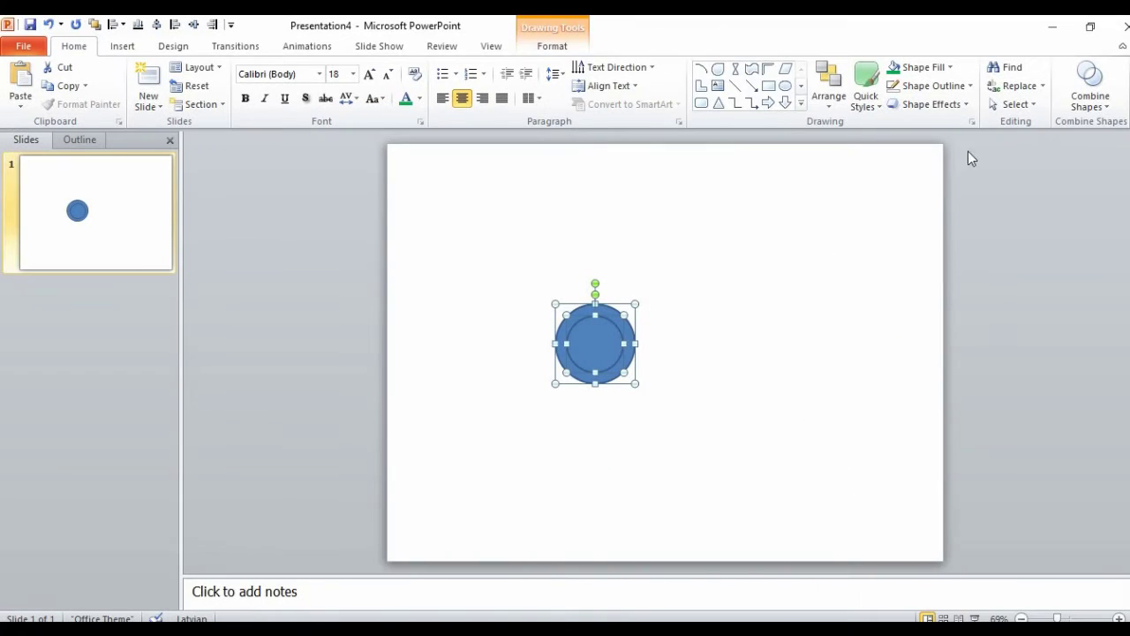
Remove the circles' outlines, fill the inner circle white and the outer circle black
{"action": "left_click", "coordinate": [971, 86]}
{"action": "left_click", "coordinate": [934, 226]}
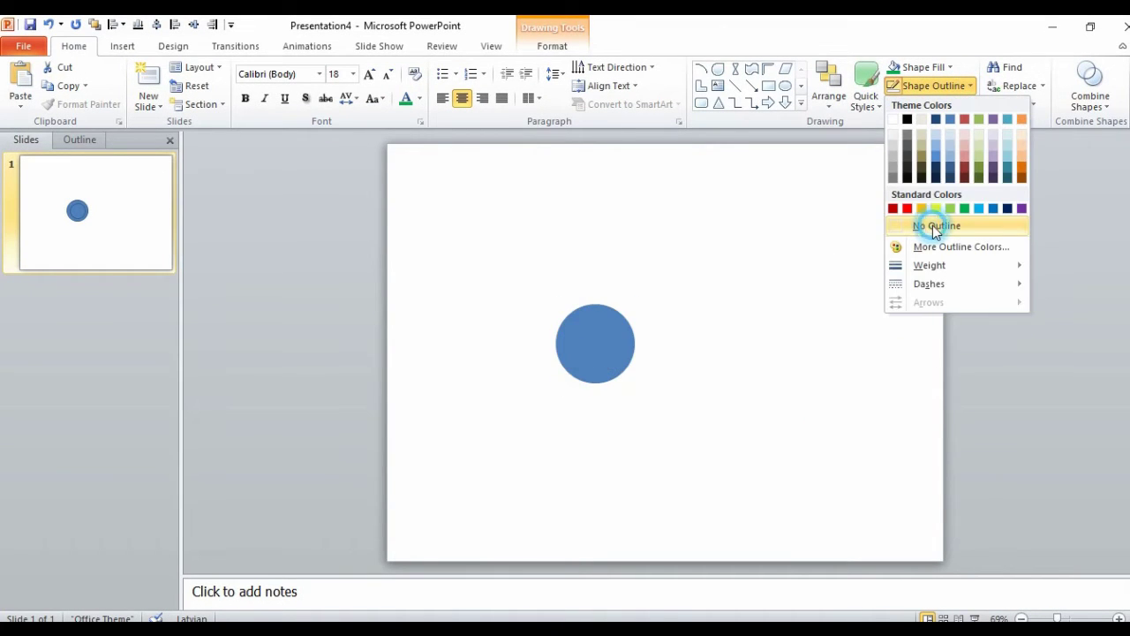
{"action": "left_click", "coordinate": [804, 302]}
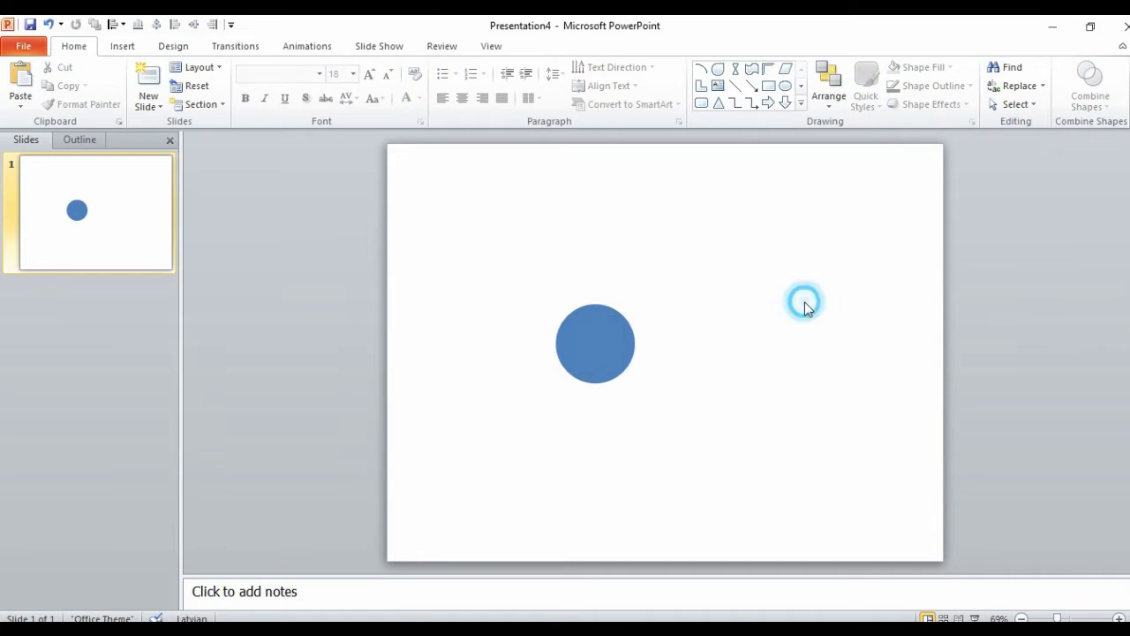
{"action": "left_click", "coordinate": [599, 340]}
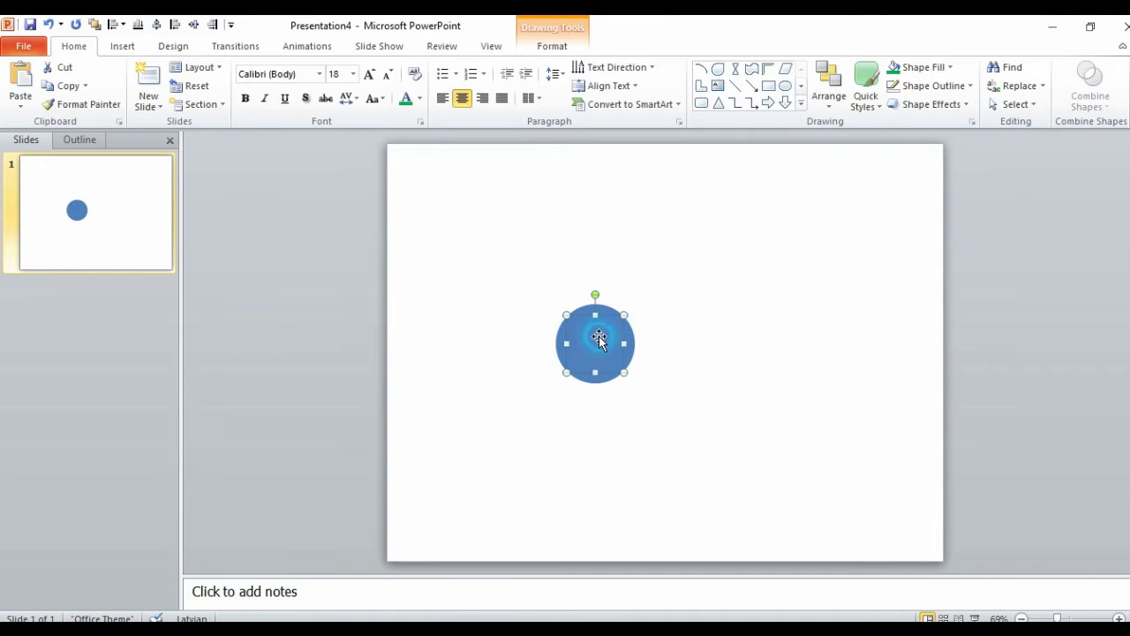
{"action": "left_click", "coordinate": [952, 67]}
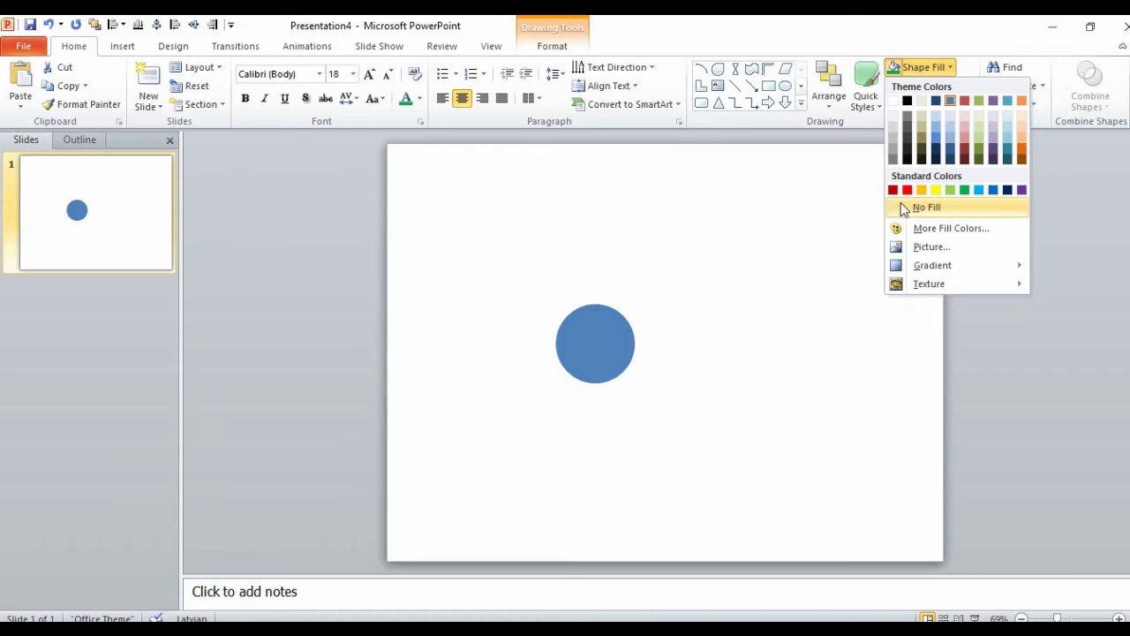
{"action": "left_click", "coordinate": [898, 104]}
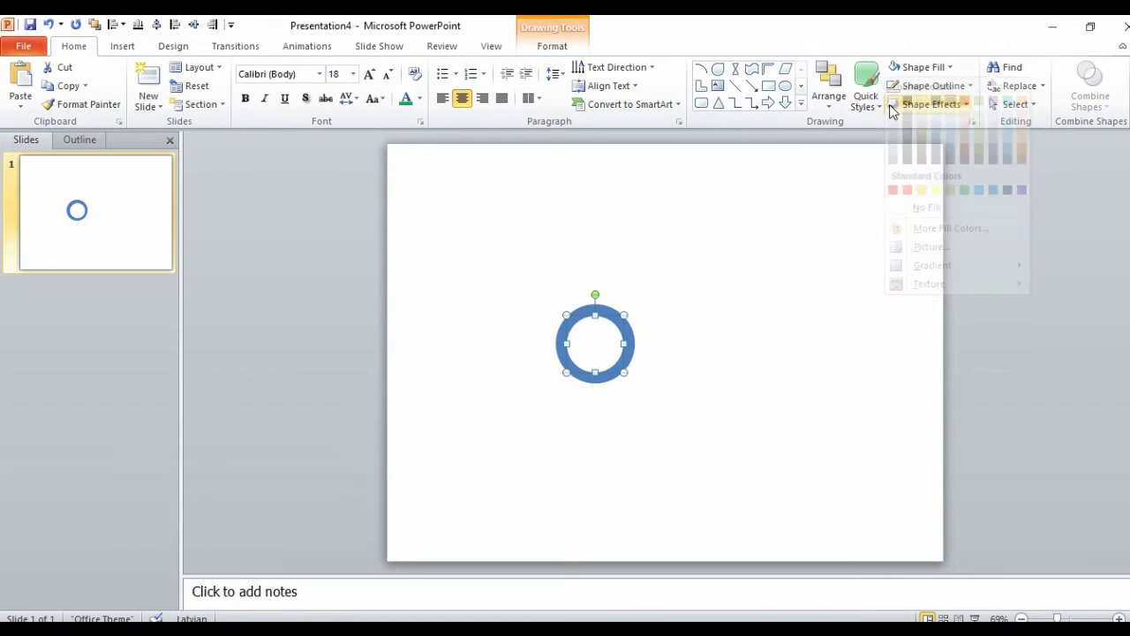
{"action": "left_click", "coordinate": [602, 305]}
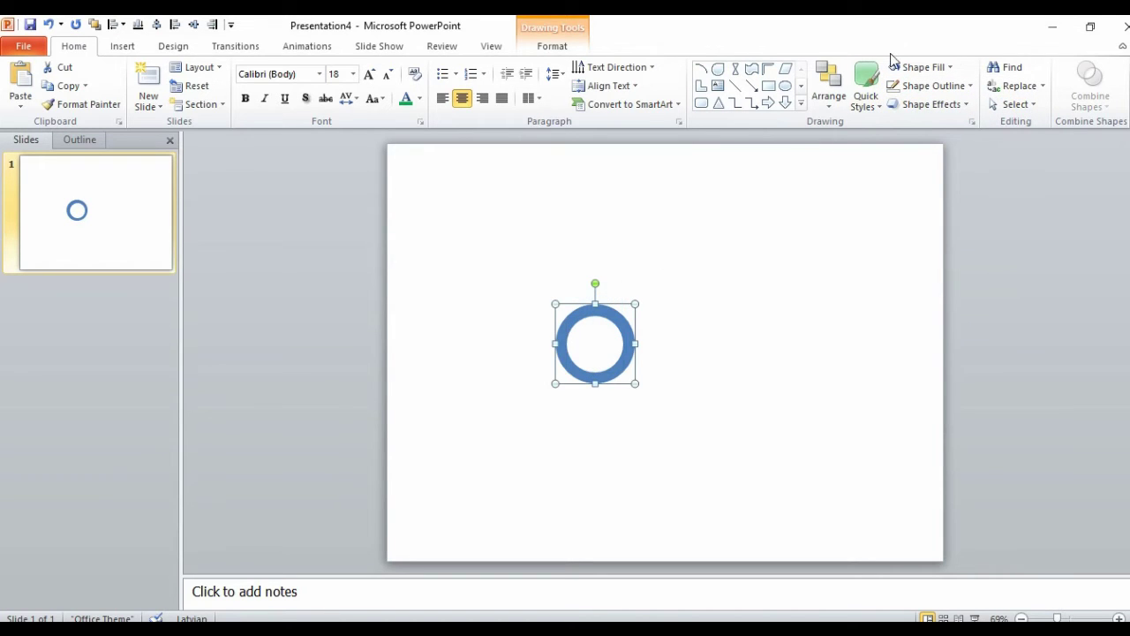
{"action": "left_click", "coordinate": [954, 68]}
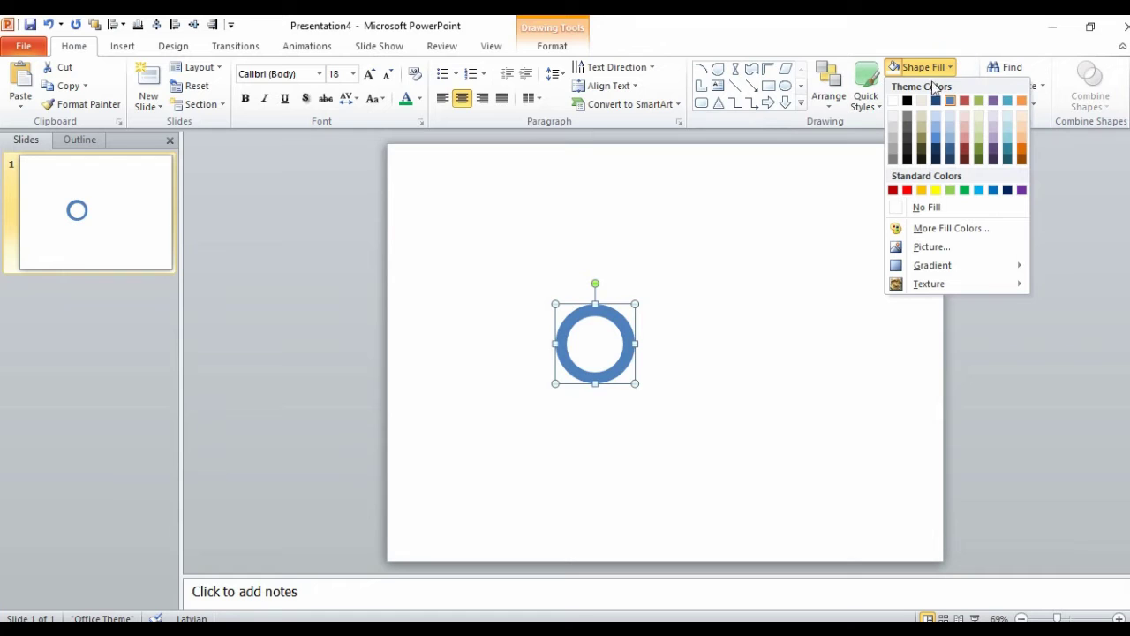
{"action": "left_click", "coordinate": [904, 101]}
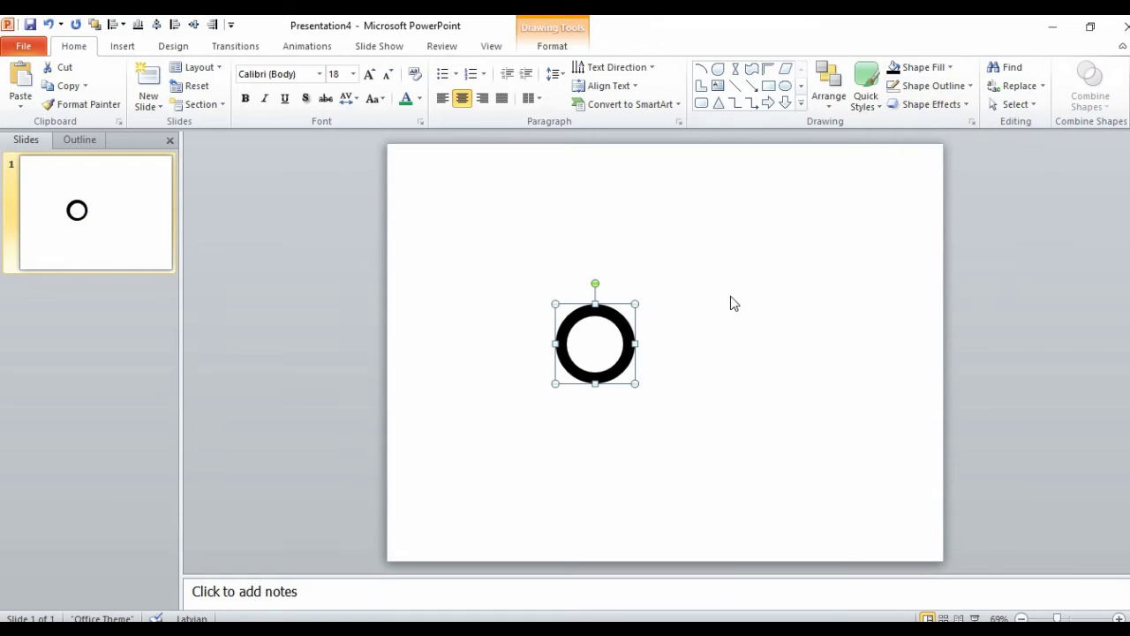
Merge both circles into one hollow ring and move it slightly up-right
{"action": "left_click", "coordinate": [510, 269]}
{"action": "left_click_drag", "start_coordinate": [510, 270], "coordinate": [717, 460]}
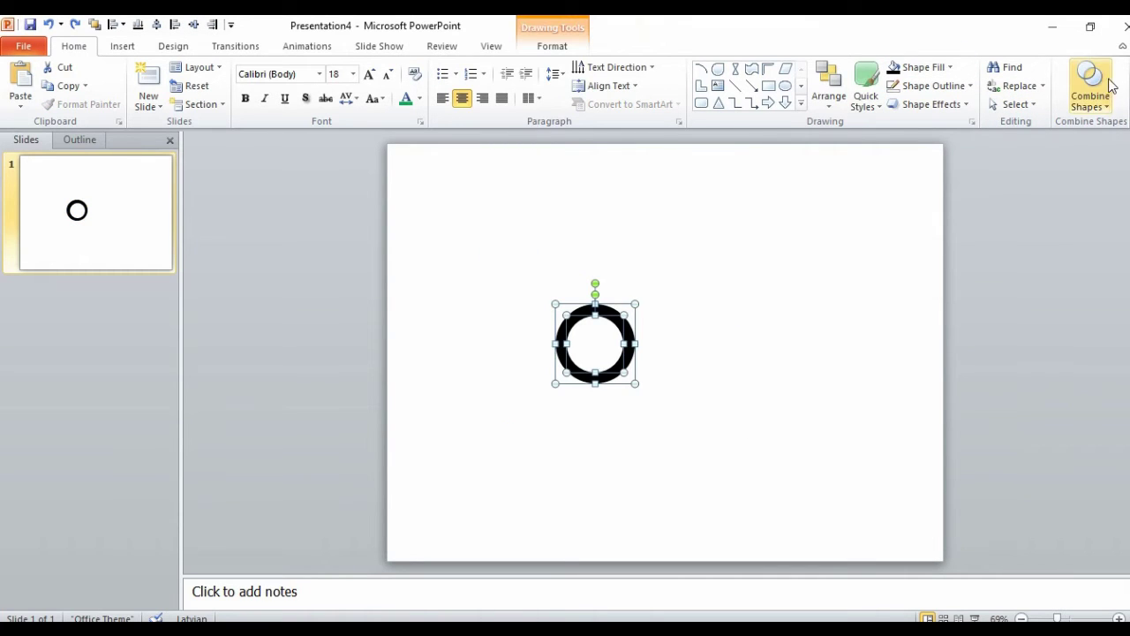
{"action": "left_click", "coordinate": [1105, 107]}
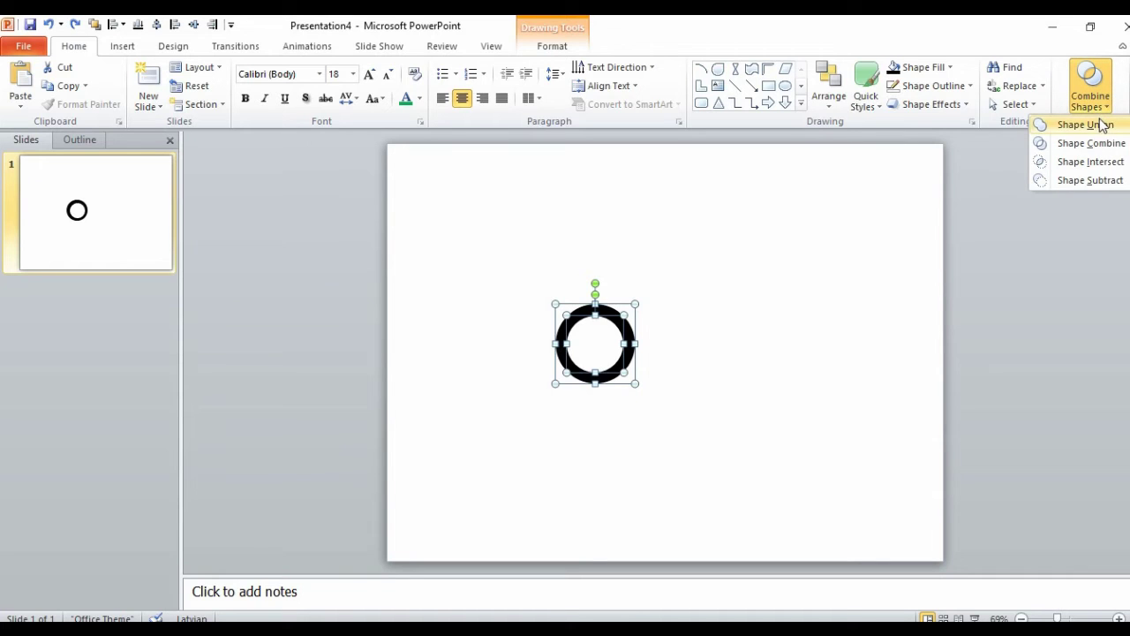
{"action": "left_click", "coordinate": [1095, 143]}
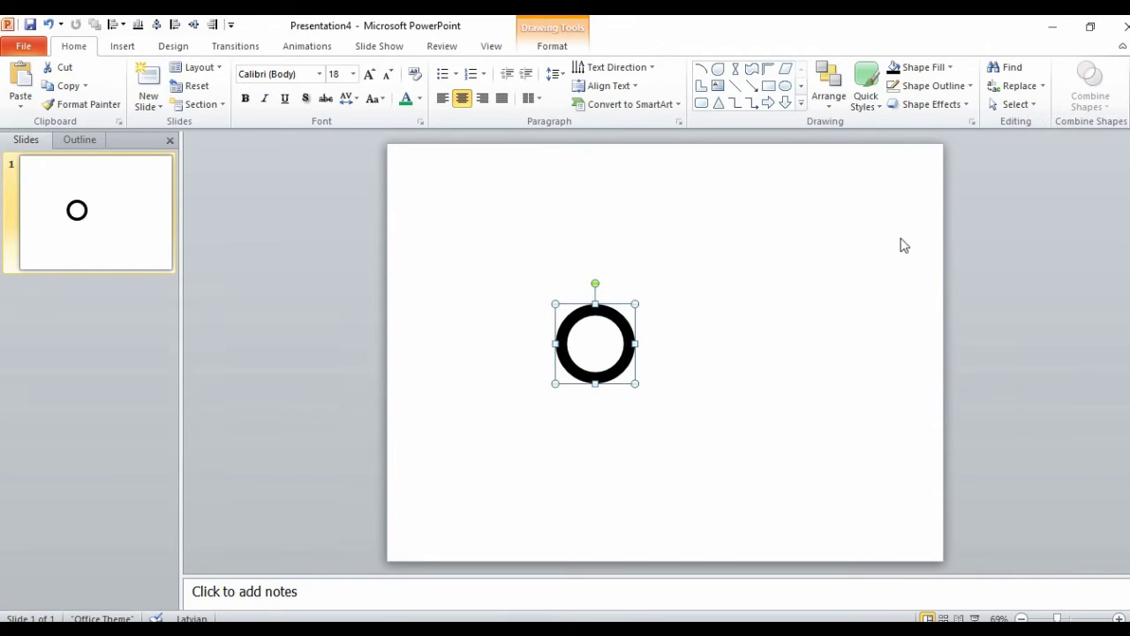
{"action": "left_click", "coordinate": [872, 265]}
{"action": "double_click", "coordinate": [629, 324]}
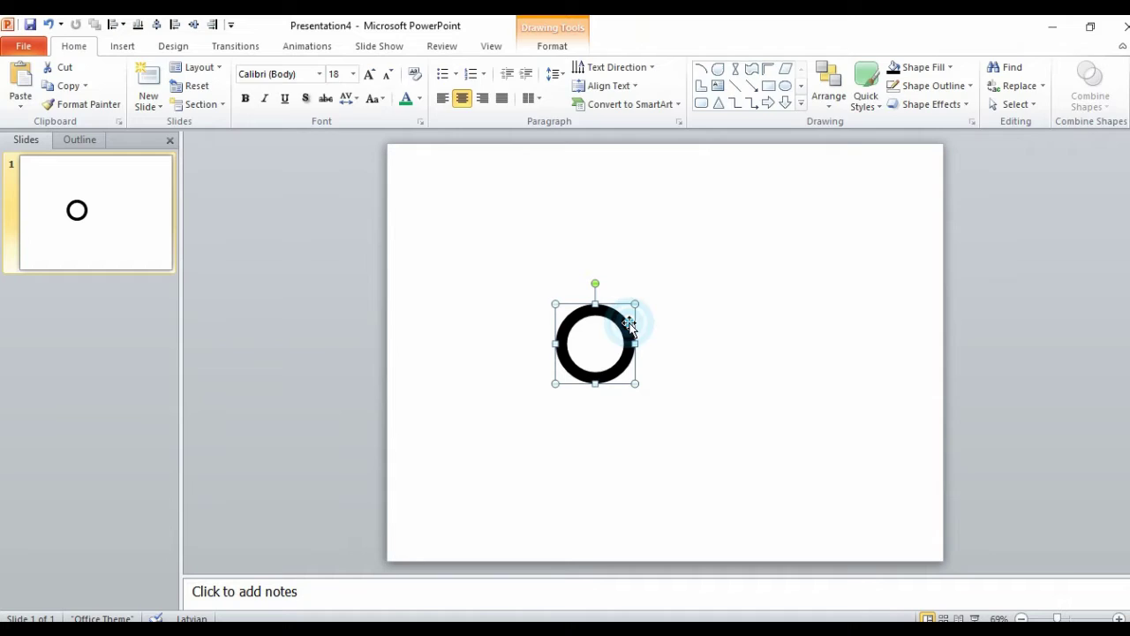
{"action": "left_click_drag", "start_coordinate": [623, 323], "coordinate": [684, 304]}
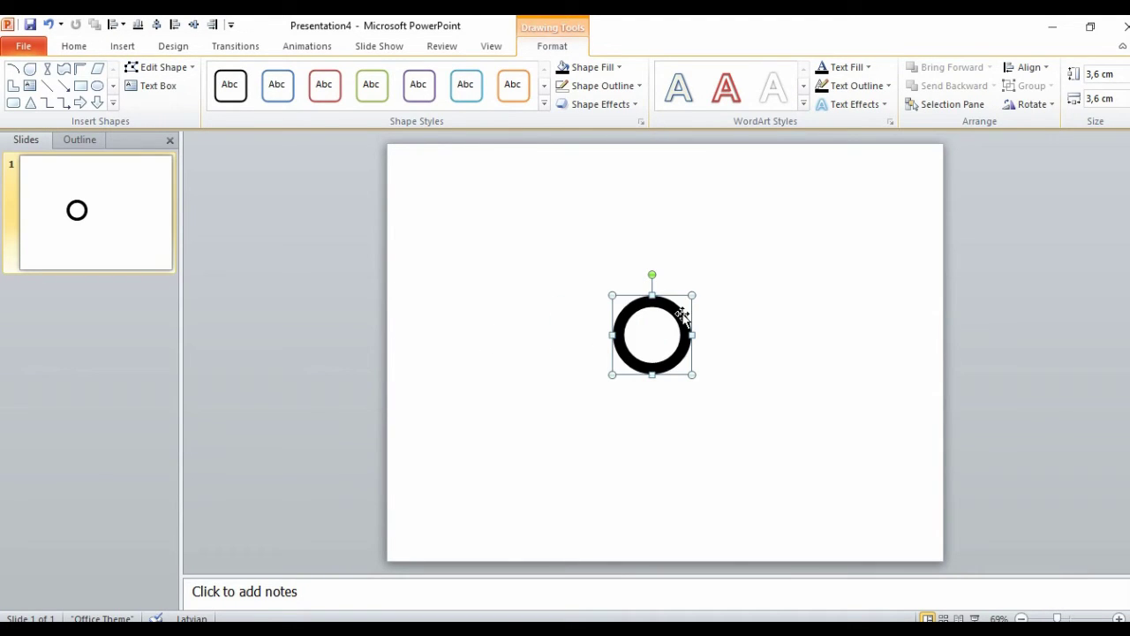
Draw a new circle above-left of the ring, filled black with no outline
{"action": "left_click", "coordinate": [669, 431]}
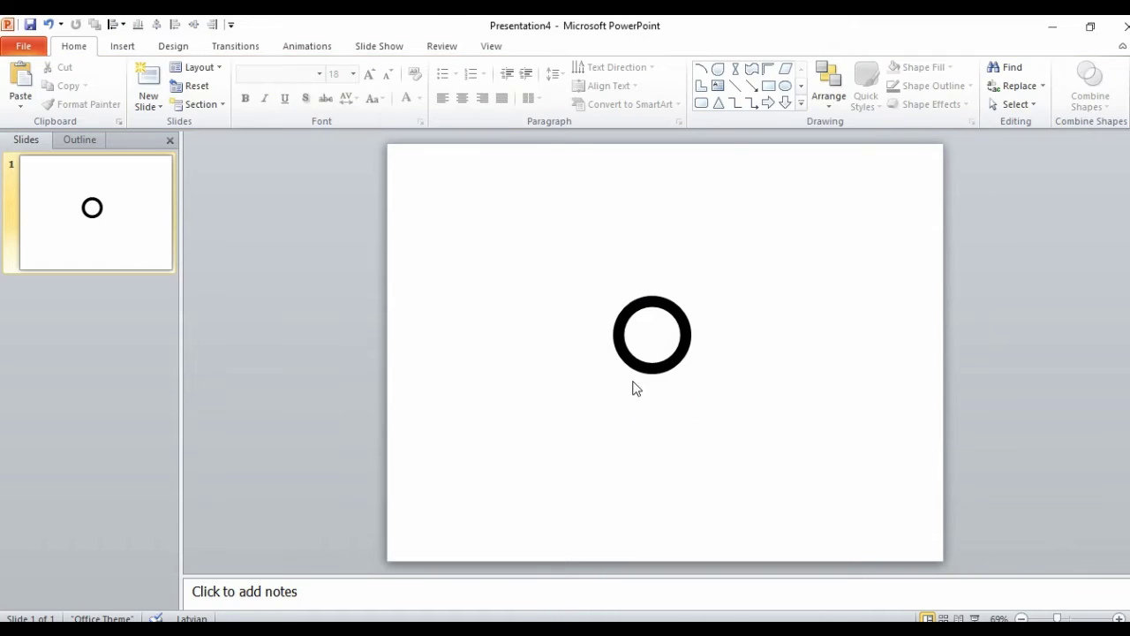
{"action": "left_click", "coordinate": [785, 86]}
{"action": "left_click_drag", "start_coordinate": [461, 203], "coordinate": [560, 305]}
{"action": "left_click", "coordinate": [943, 67]}
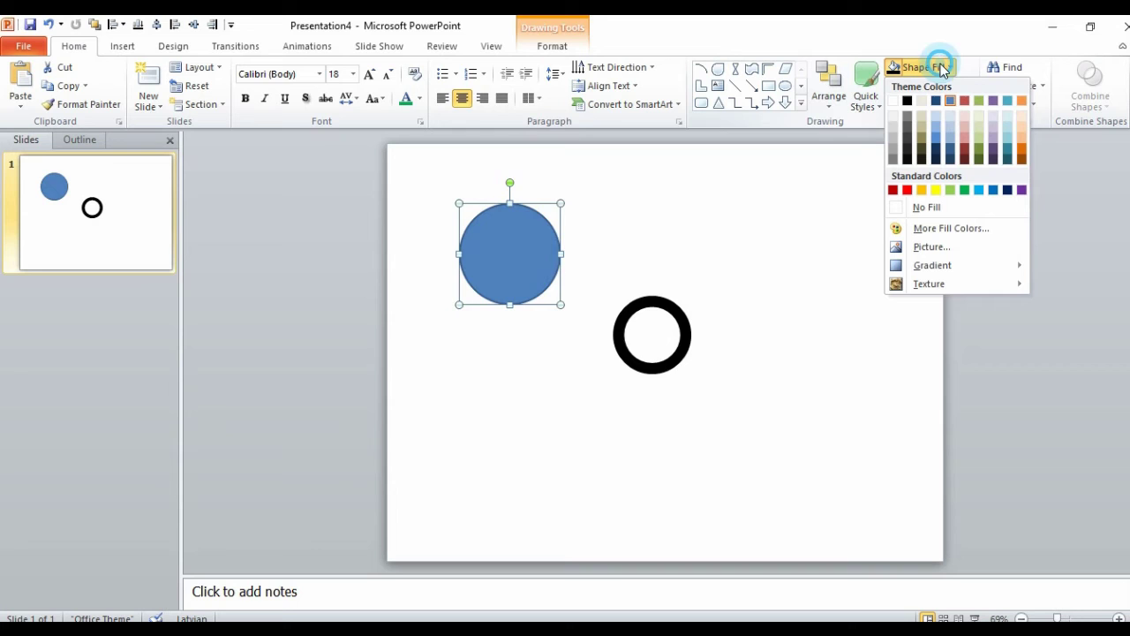
{"action": "left_click", "coordinate": [906, 102]}
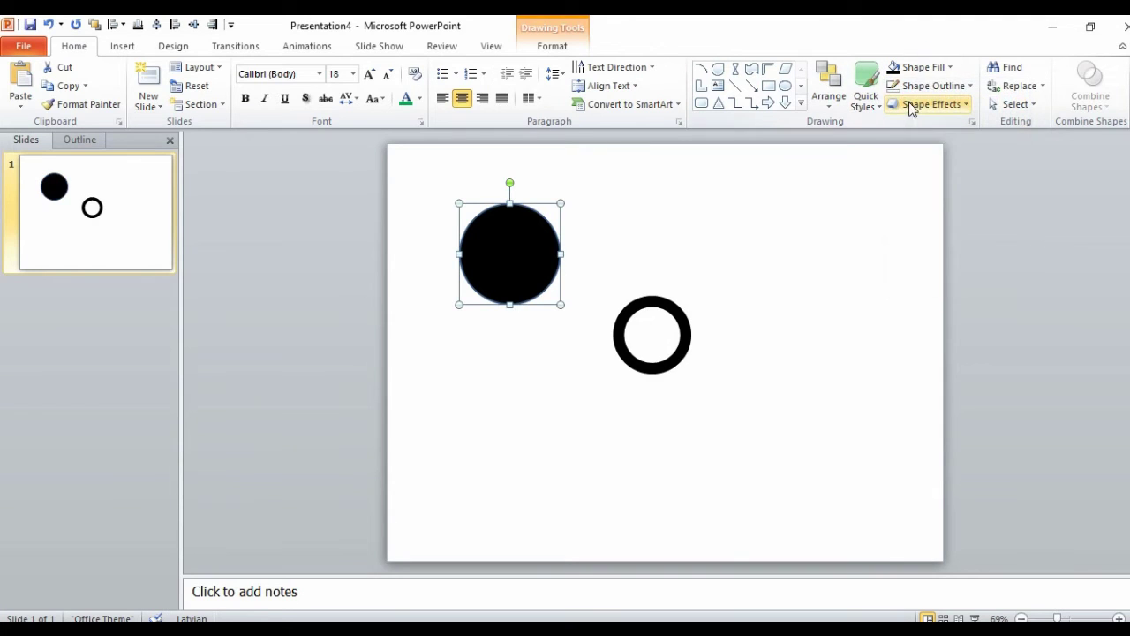
{"action": "left_click", "coordinate": [969, 85]}
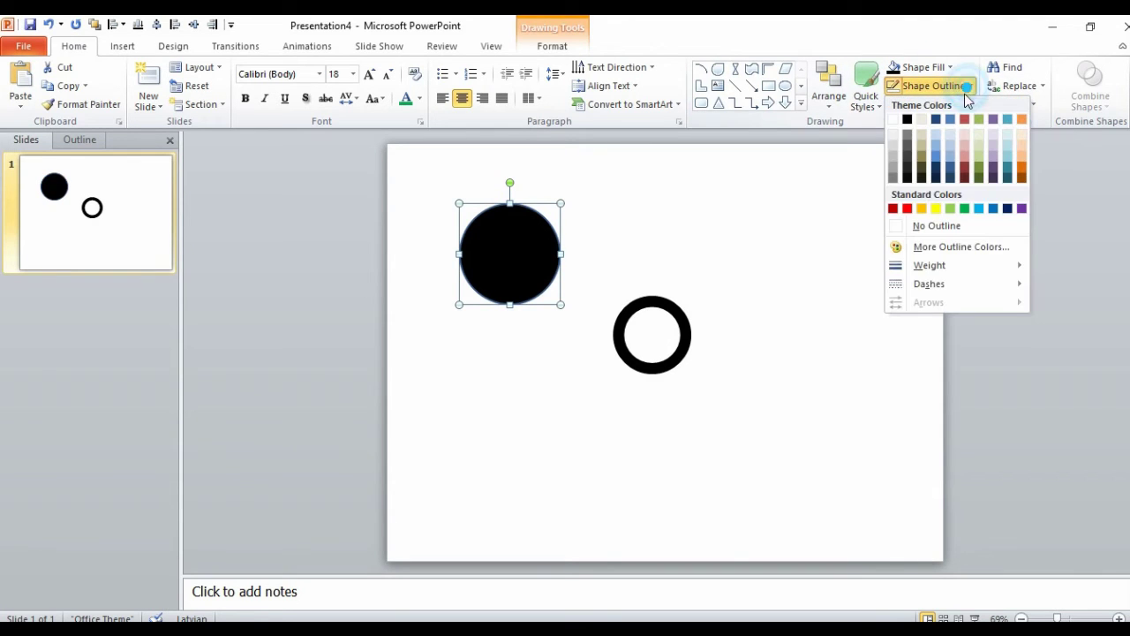
{"action": "left_click", "coordinate": [914, 224]}
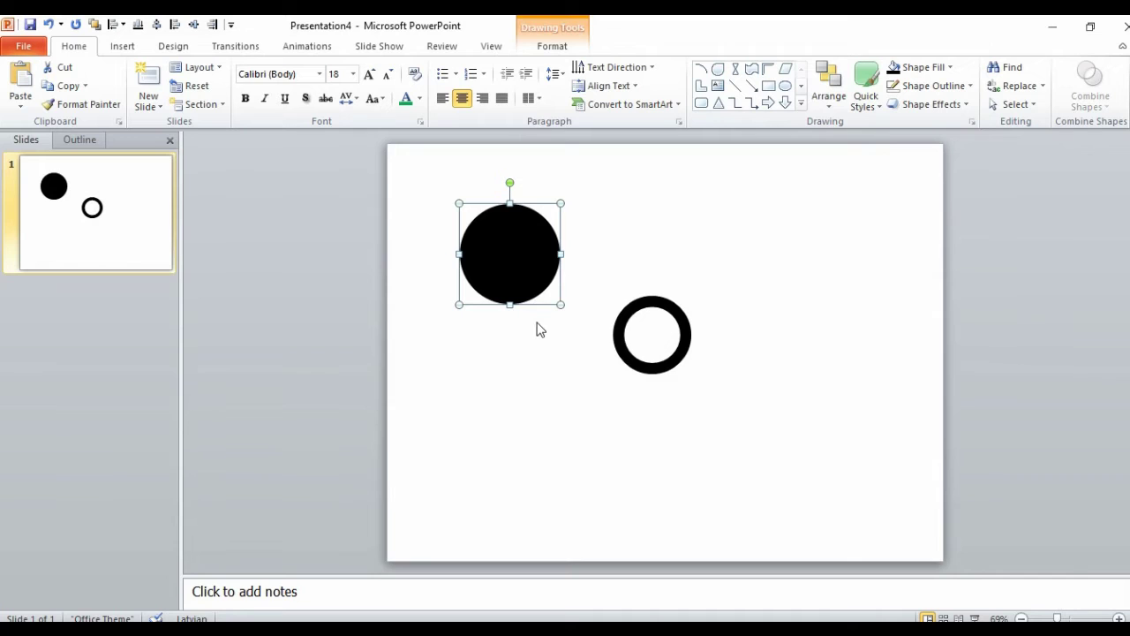
Duplicate it as a white circle and Shape Subtract to leave a black crescent
{"action": "key", "text": "ctrl+d"}
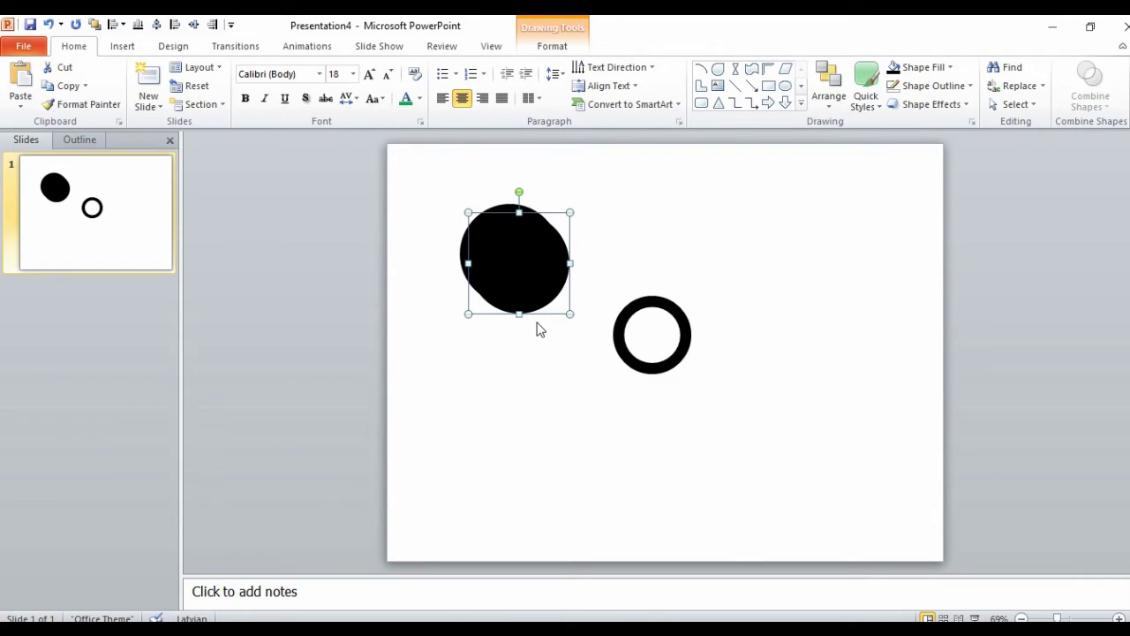
{"action": "left_click", "coordinate": [955, 72]}
{"action": "left_click", "coordinate": [902, 99]}
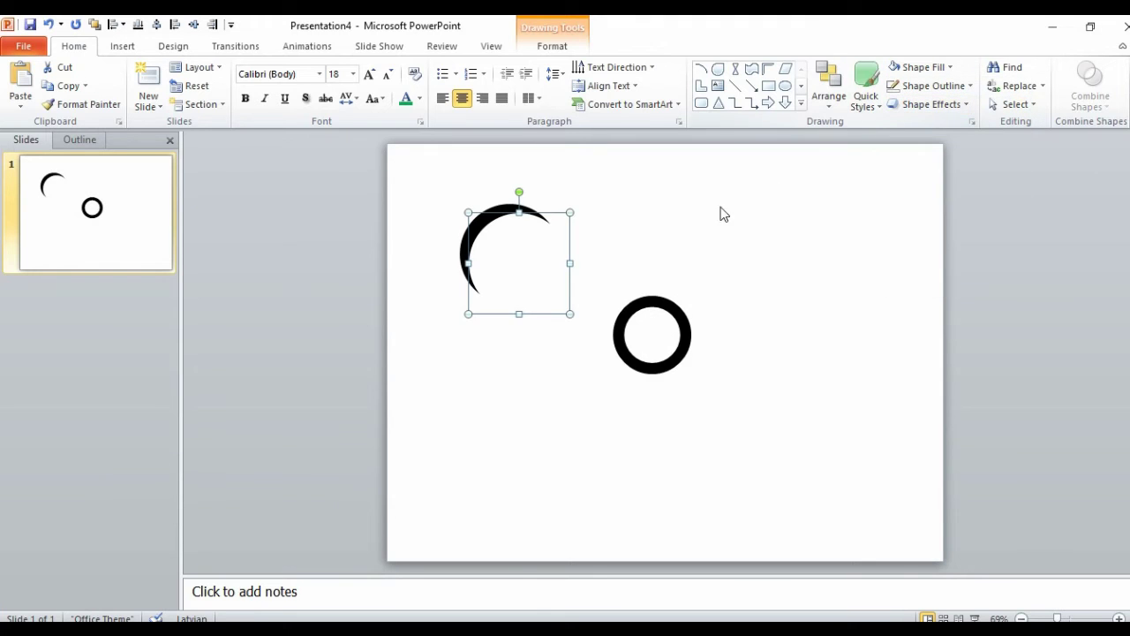
{"action": "left_click_drag", "start_coordinate": [393, 166], "coordinate": [604, 341]}
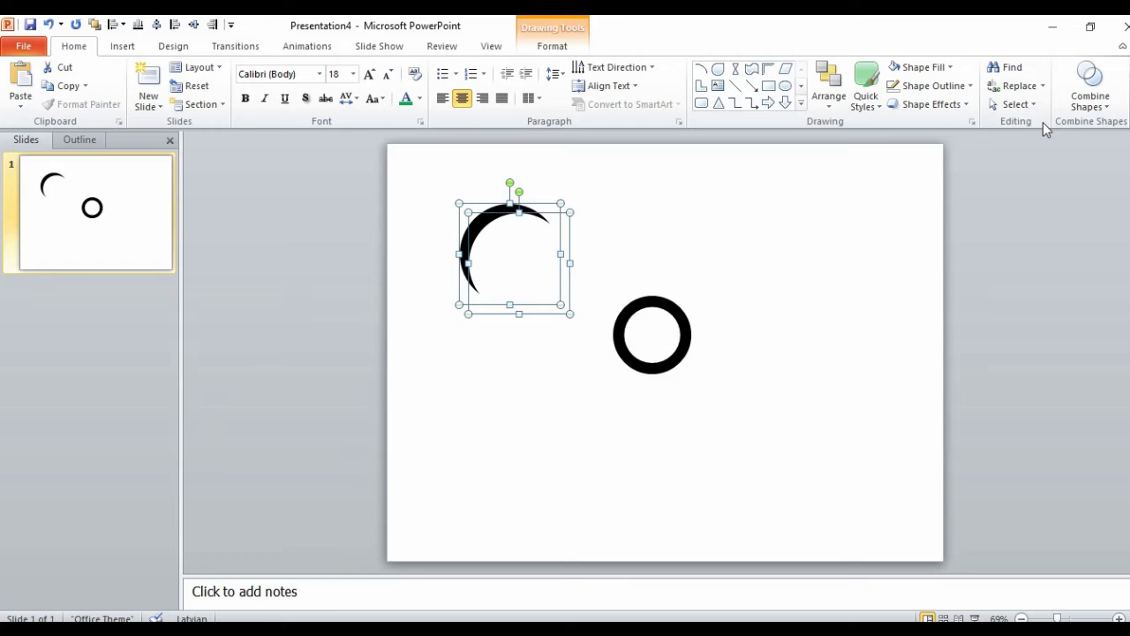
{"action": "left_click", "coordinate": [1100, 101]}
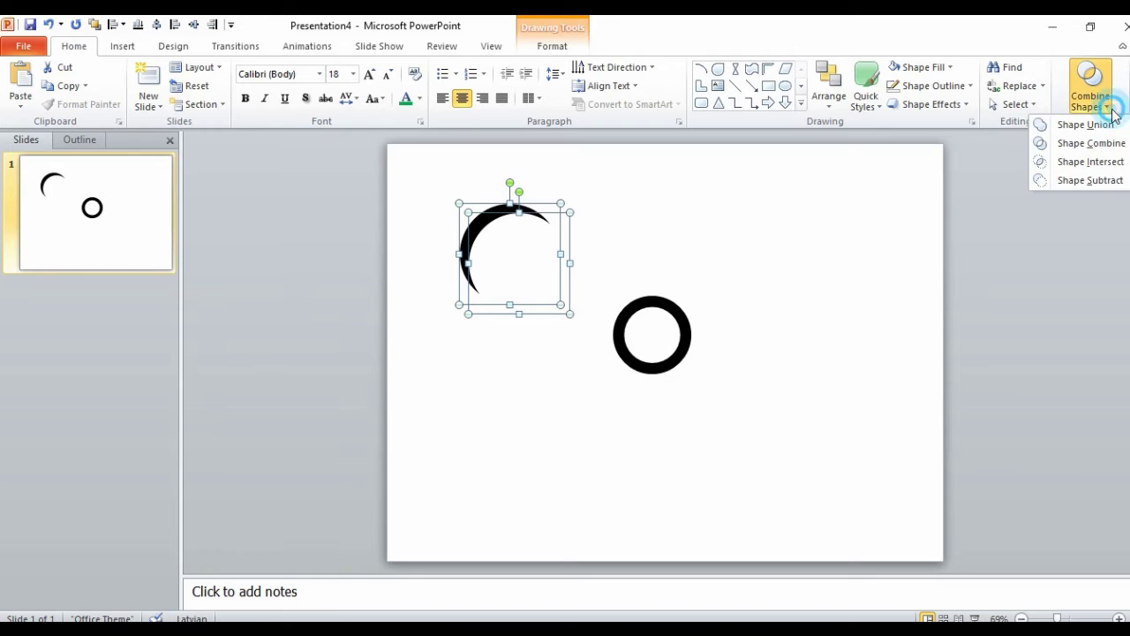
{"action": "left_click", "coordinate": [1101, 180]}
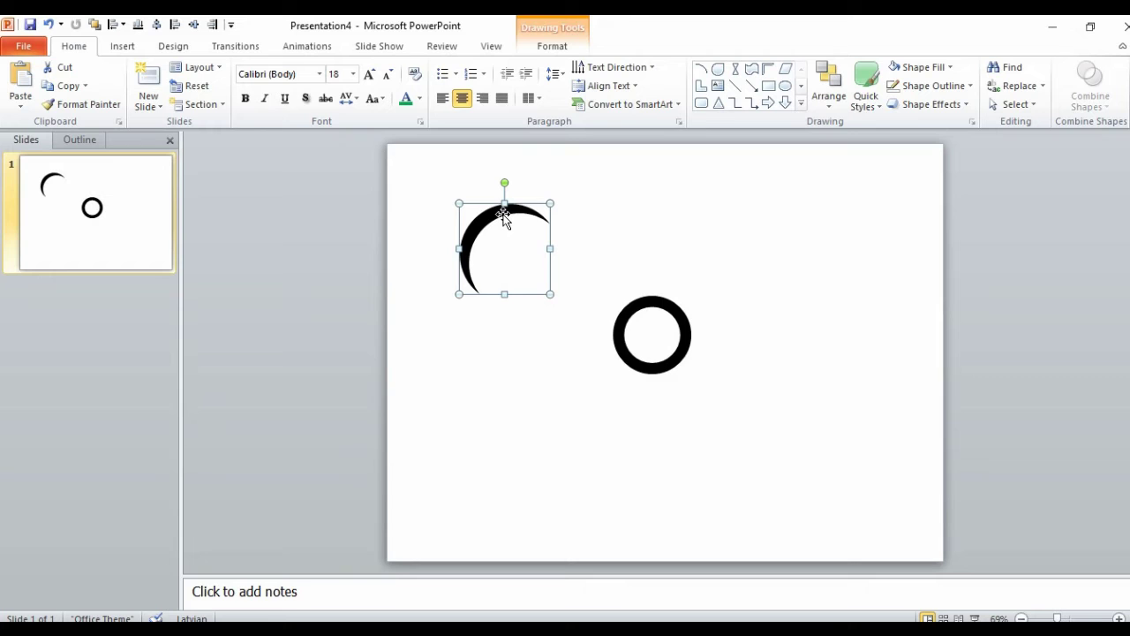
Duplicate the crescent, move the copy down-right and rotate it counter-clockwise
{"action": "key", "text": "ctrl+d"}
{"action": "left_click_drag", "start_coordinate": [503, 216], "coordinate": [535, 247]}
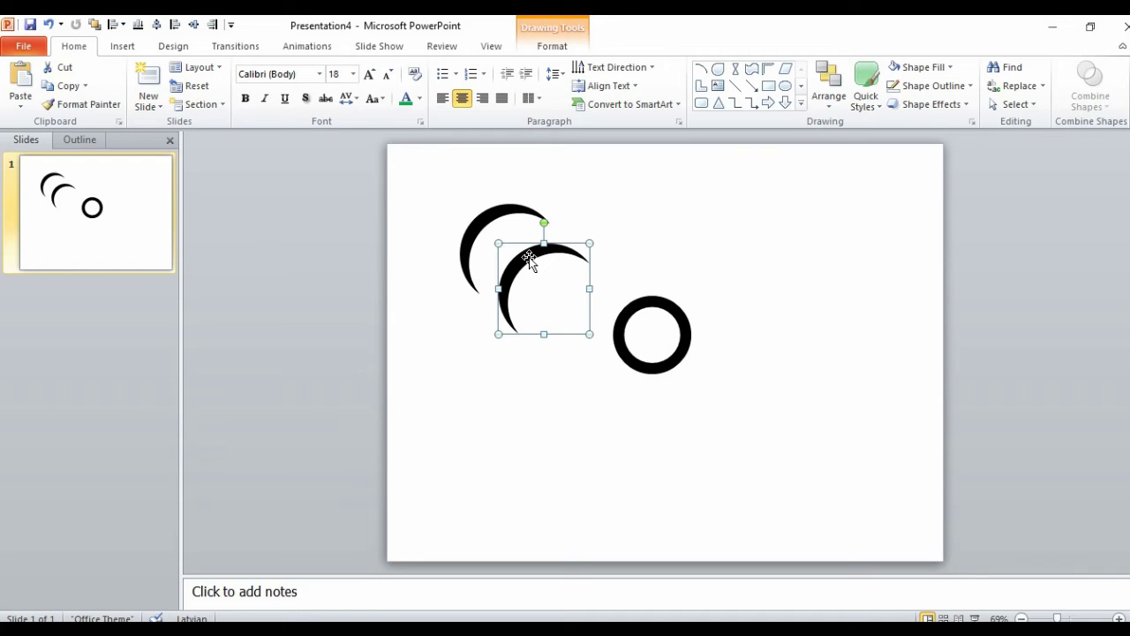
{"action": "mouse_move", "coordinate": [543, 222]}
{"action": "left_mouse_down"}
{"action": "mouse_move", "coordinate": [481, 275]}
{"action": "mouse_move", "coordinate": [628, 356]}
{"action": "mouse_move", "coordinate": [607, 376]}
{"action": "left_mouse_up"}
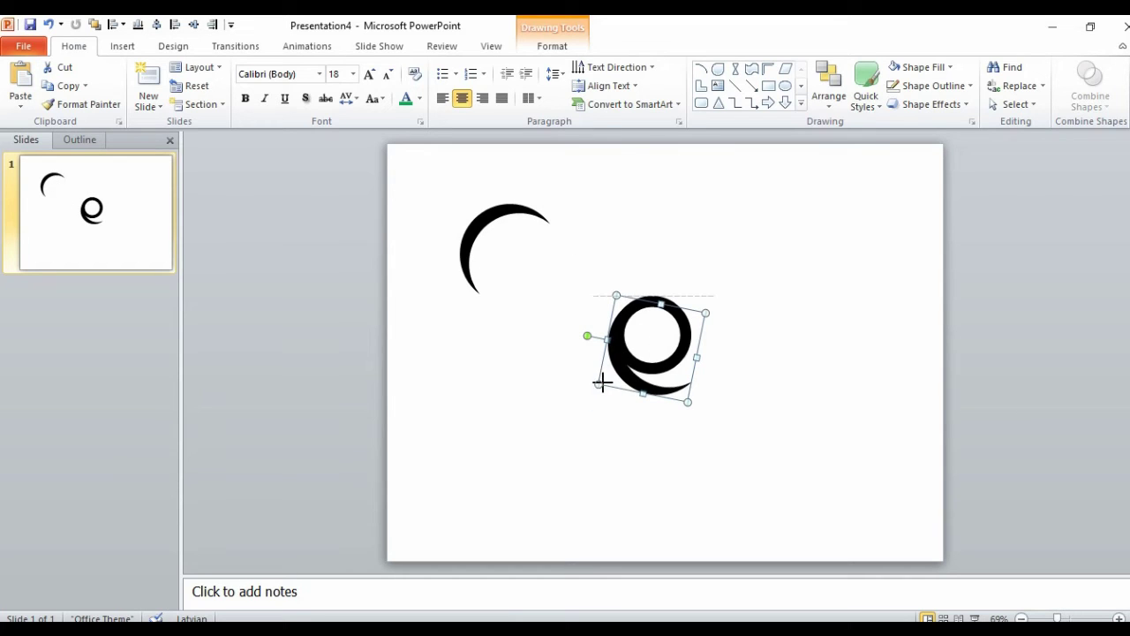
Move and rotate the crescent so it curves snugly against the ring
{"action": "left_click", "coordinate": [709, 383]}
{"action": "left_click_drag", "start_coordinate": [461, 251], "coordinate": [545, 350]}
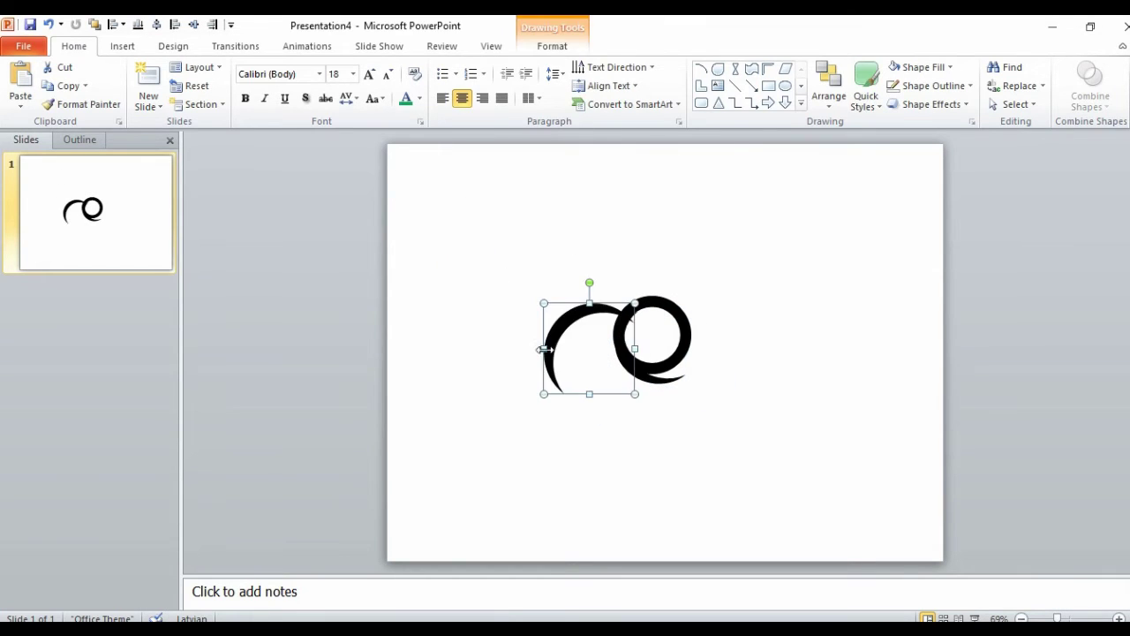
{"action": "mouse_move", "coordinate": [589, 281]}
{"action": "left_mouse_down"}
{"action": "mouse_move", "coordinate": [524, 348]}
{"action": "mouse_move", "coordinate": [600, 362]}
{"action": "left_mouse_up"}
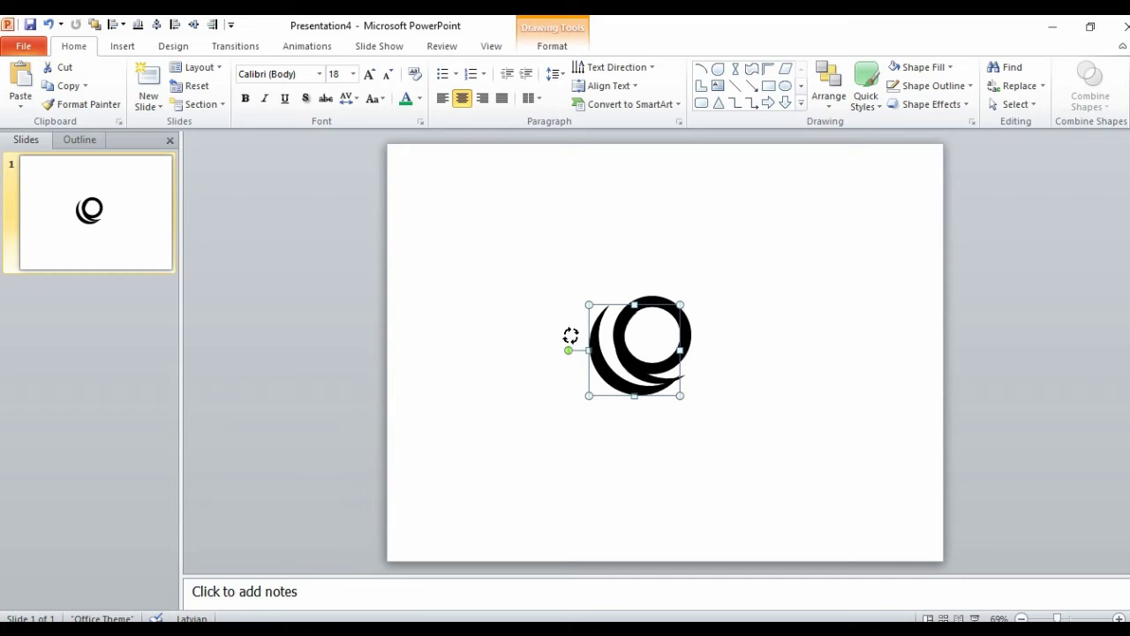
{"action": "left_click_drag", "start_coordinate": [570, 336], "coordinate": [576, 346]}
Select all the symbol's pieces and shift them left of centre
{"action": "left_click", "coordinate": [564, 426]}
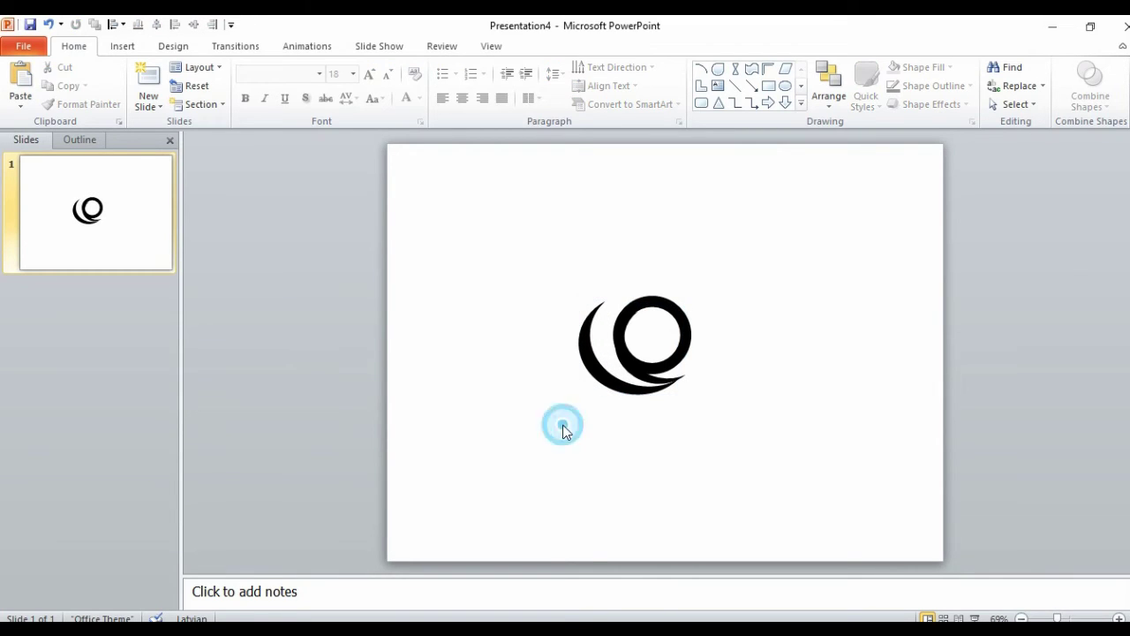
{"action": "left_click_drag", "start_coordinate": [523, 242], "coordinate": [773, 432]}
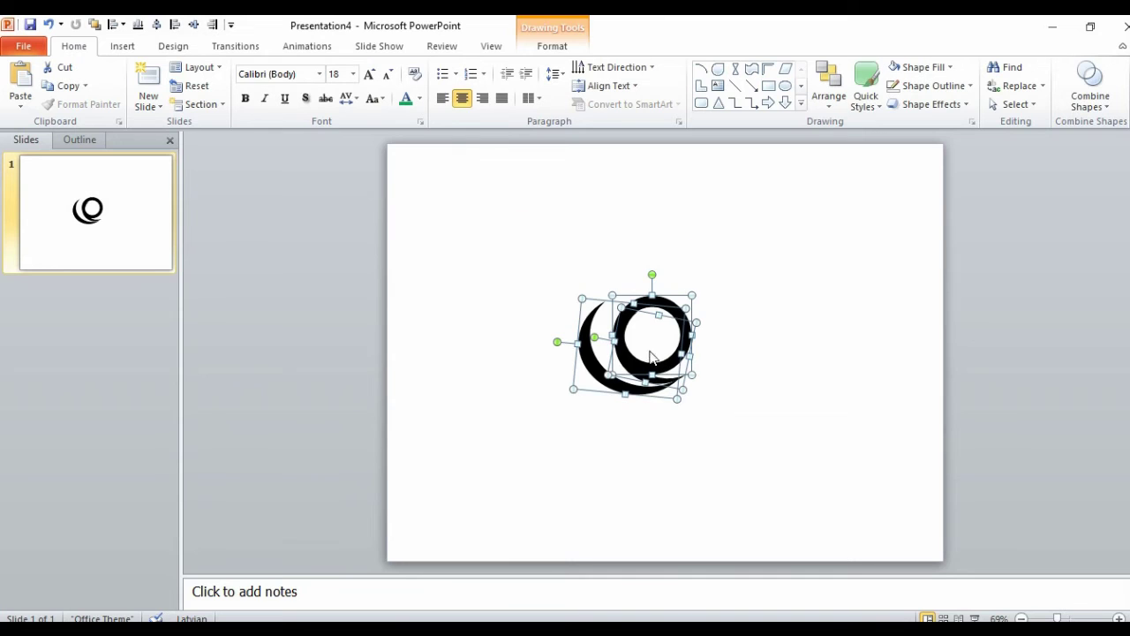
{"action": "left_click_drag", "start_coordinate": [625, 338], "coordinate": [524, 340]}
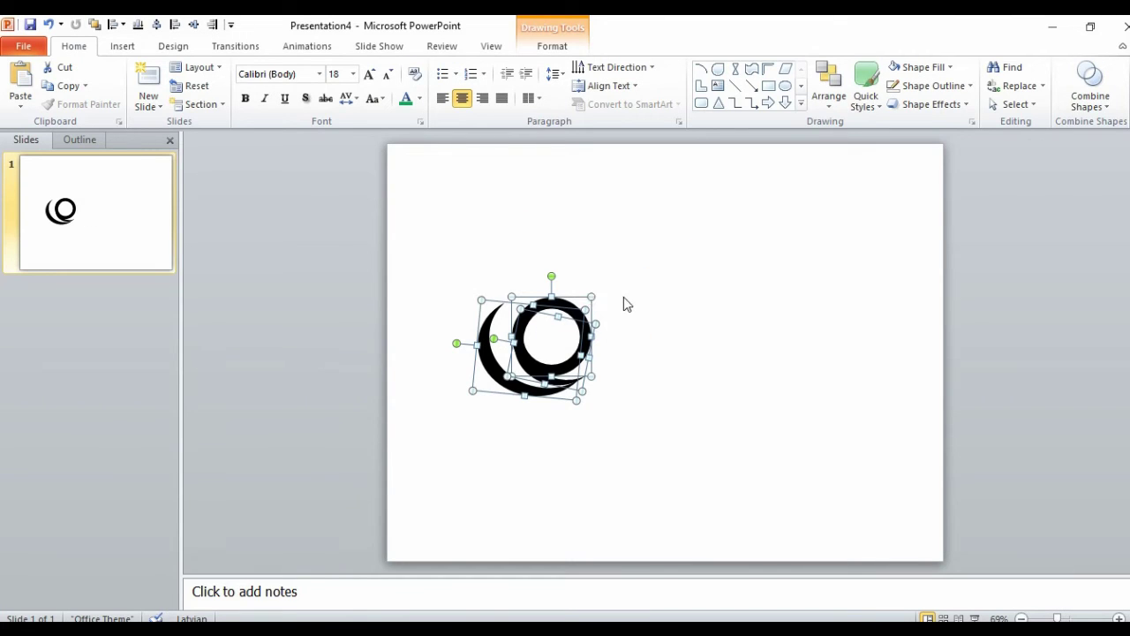
{"action": "left_click", "coordinate": [623, 298]}
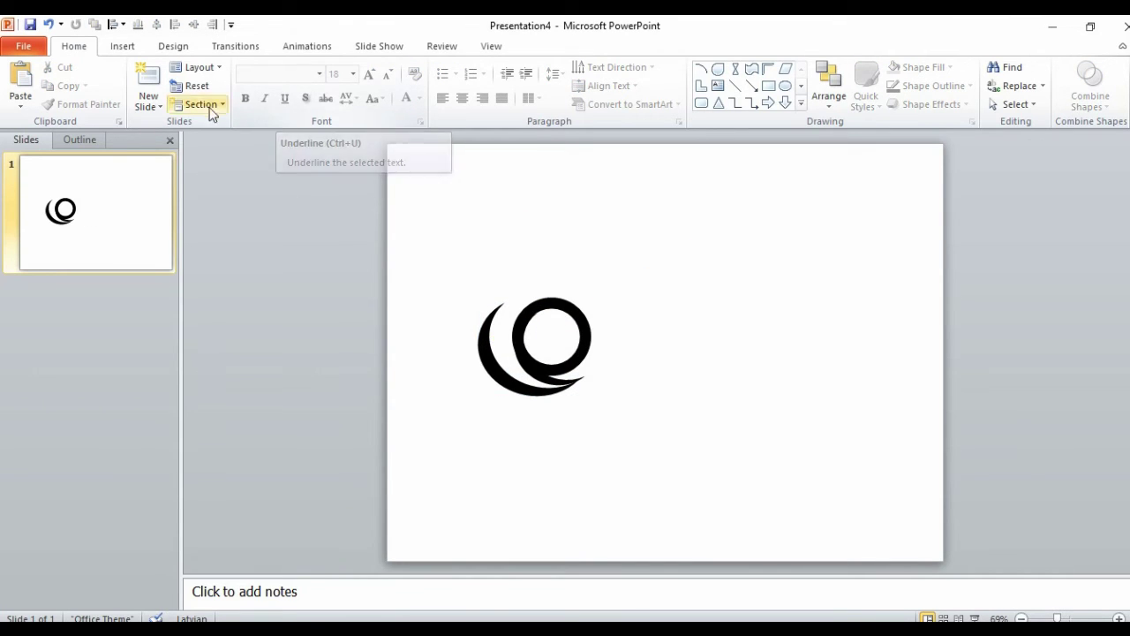
Add a text box reading 'yourLogo' to the right of the symbol
{"action": "left_click", "coordinate": [123, 46]}
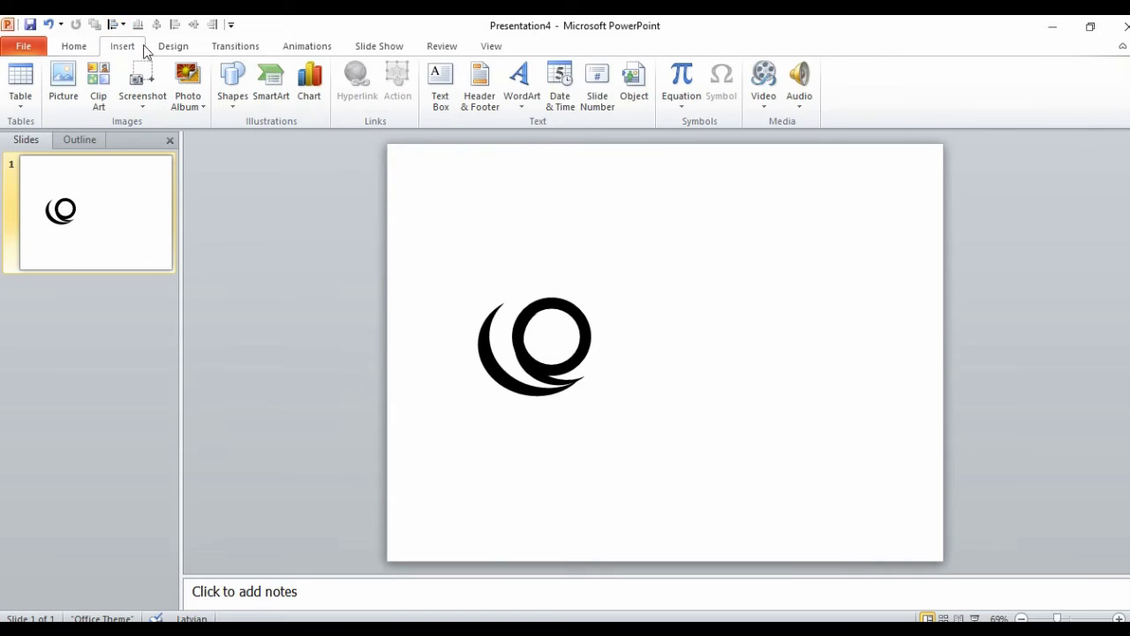
{"action": "left_click", "coordinate": [441, 78]}
{"action": "left_click", "coordinate": [607, 355]}
{"action": "type", "text": "y"}
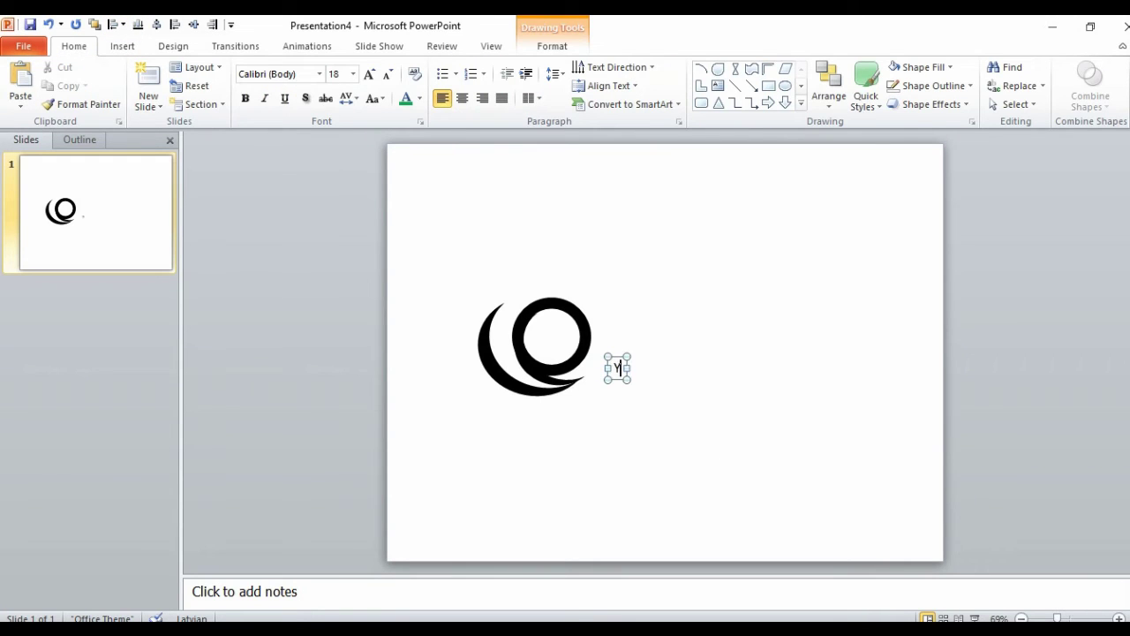
{"action": "type", "text": "ourLogo"}
{"action": "left_click", "coordinate": [618, 362]}
Set the YourLogo text to size 88 and move it beside the symbol
{"action": "left_click", "coordinate": [320, 74]}
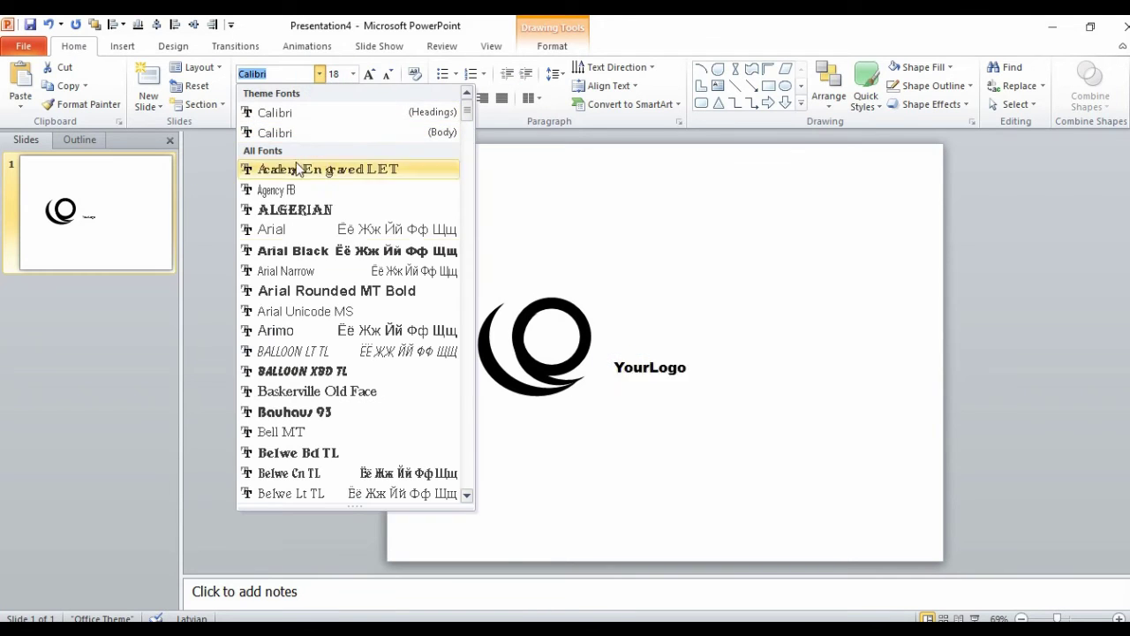
{"action": "left_click", "coordinate": [352, 76]}
{"action": "left_click", "coordinate": [345, 400]}
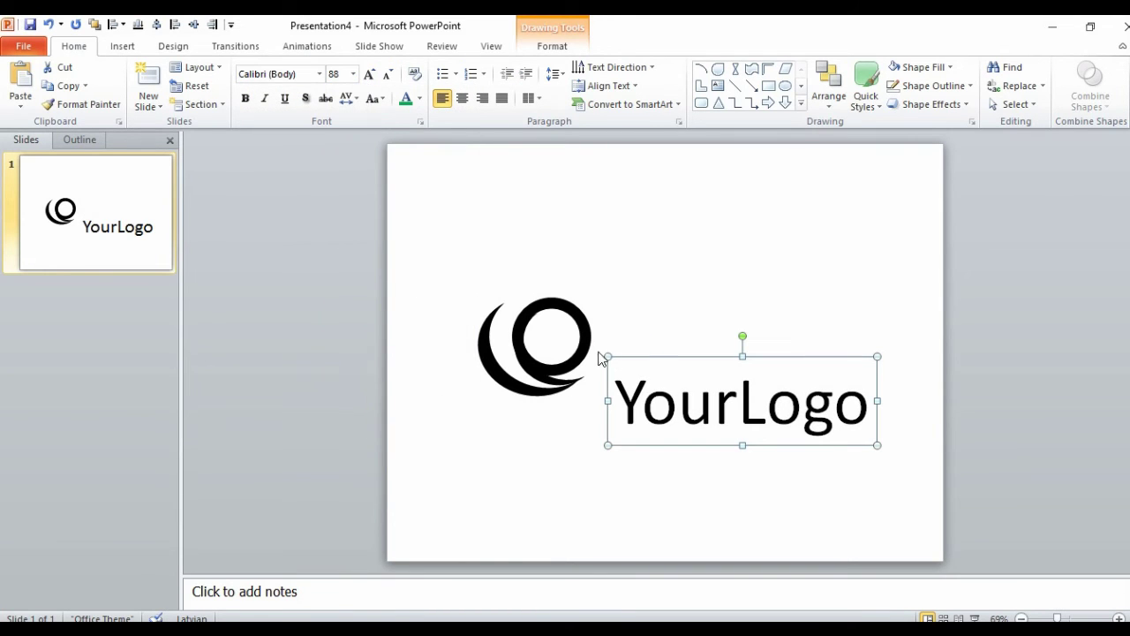
{"action": "left_click_drag", "start_coordinate": [645, 358], "coordinate": [632, 315]}
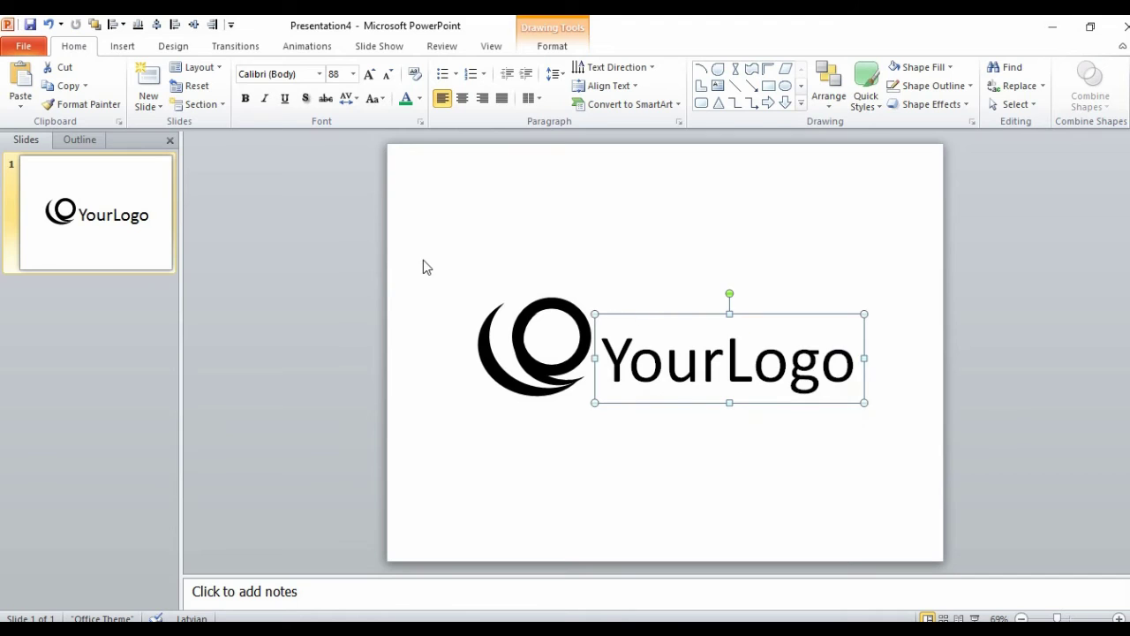
Apply the Bodoni Bk BT font to the YourLogo text
{"action": "left_click", "coordinate": [319, 74]}
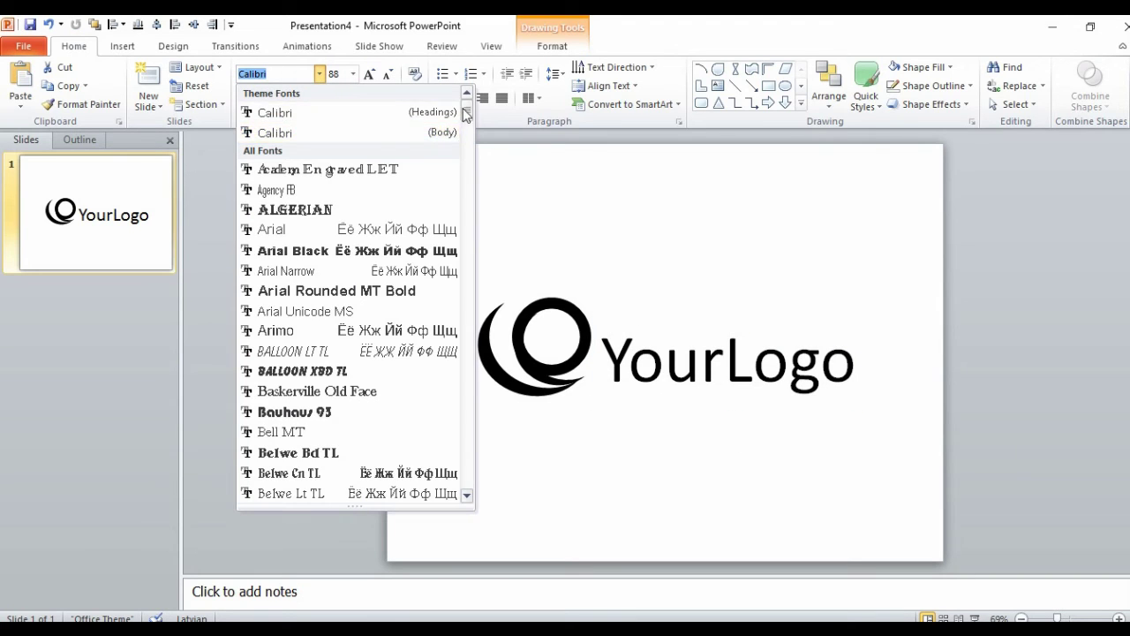
{"action": "scroll", "coordinate": [465, 113], "scroll_direction": "down", "scroll_amount": 2}
{"action": "scroll", "coordinate": [463, 115], "scroll_direction": "down", "scroll_amount": 1}
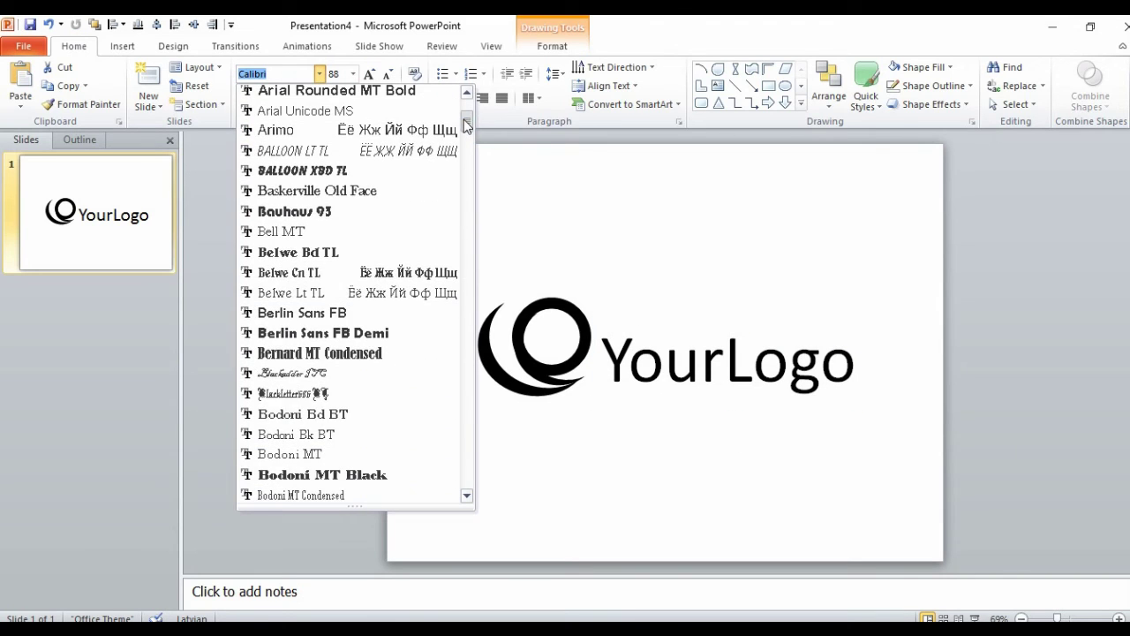
{"action": "left_click", "coordinate": [280, 435]}
{"action": "left_click", "coordinate": [497, 448]}
{"action": "left_click", "coordinate": [574, 367]}
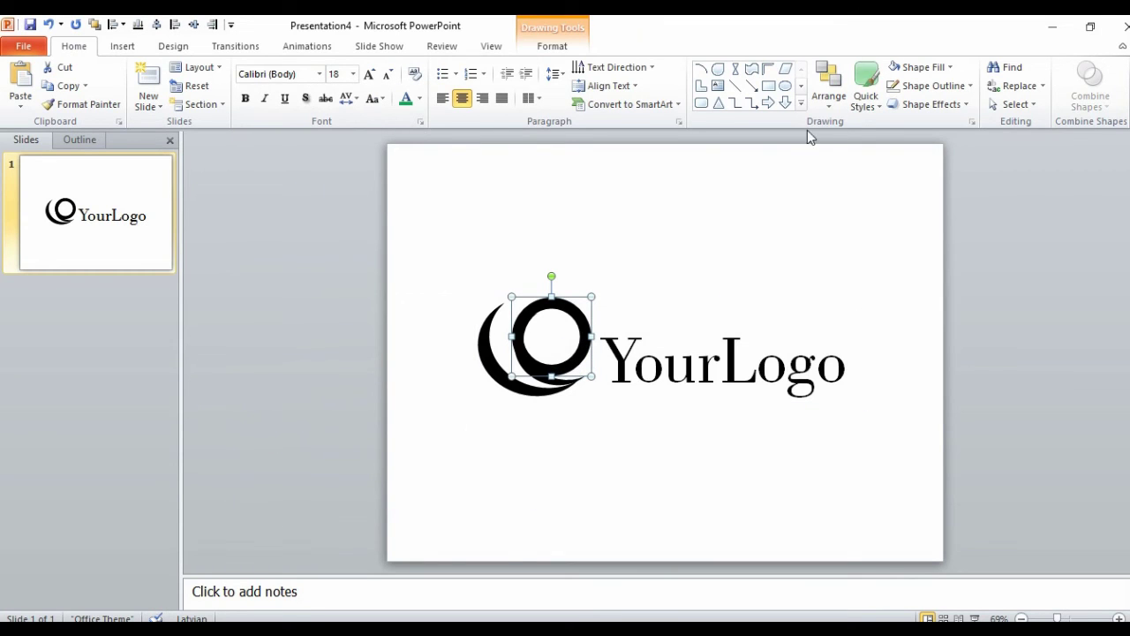
Fill the ring and the outer crescent green, nudging the crescent right
{"action": "left_click", "coordinate": [949, 68]}
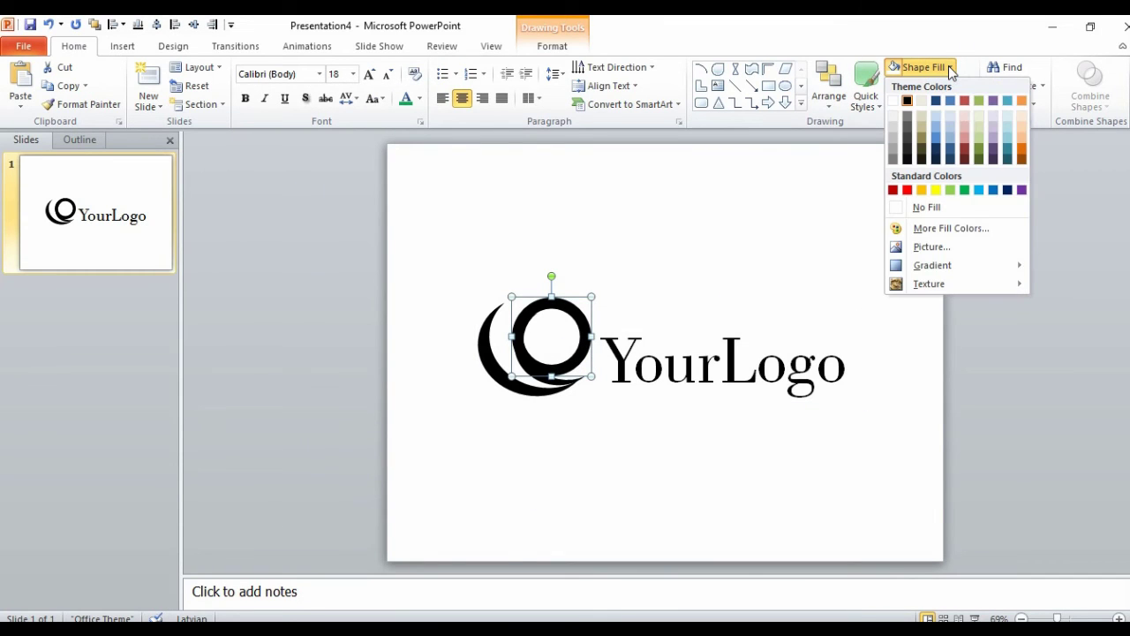
{"action": "left_click", "coordinate": [965, 190]}
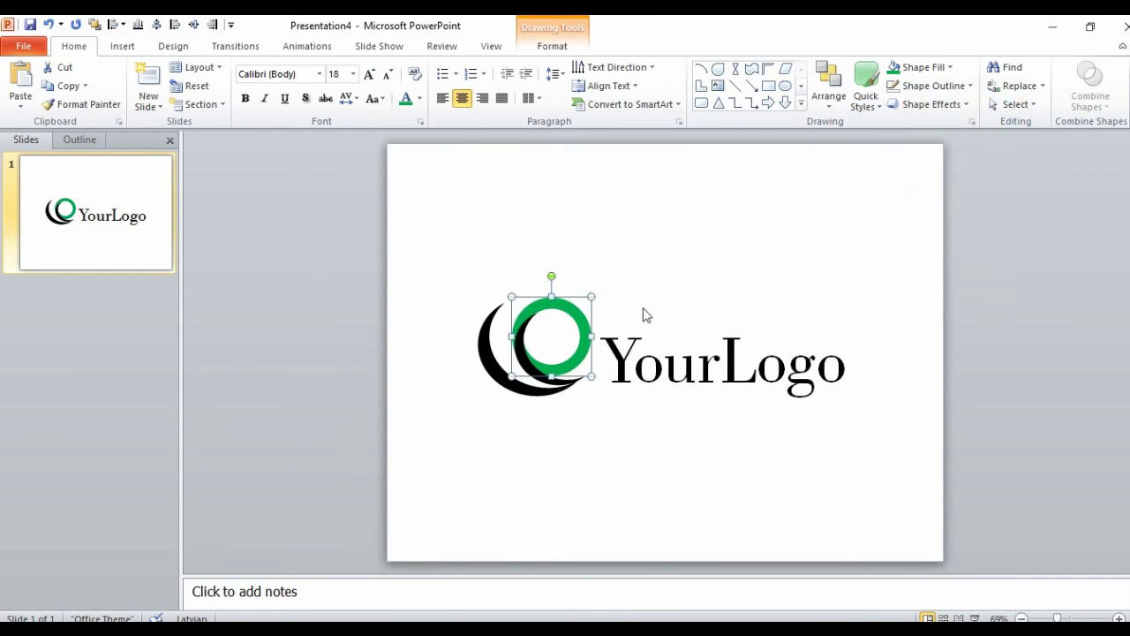
{"action": "left_click", "coordinate": [481, 362]}
{"action": "left_click", "coordinate": [949, 68]}
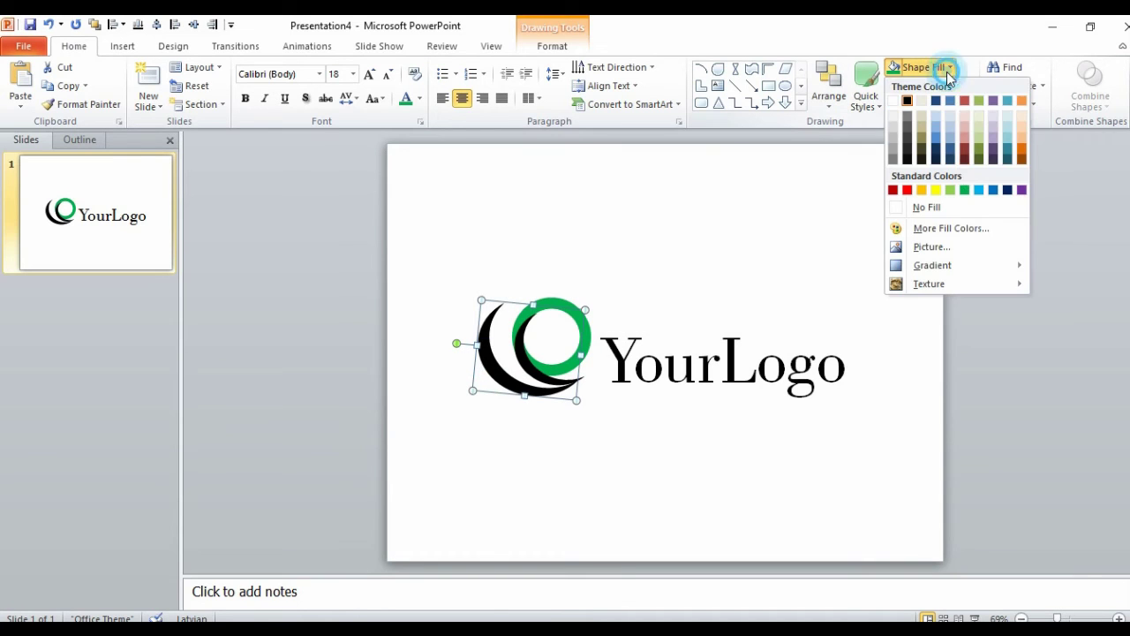
{"action": "left_click", "coordinate": [964, 190]}
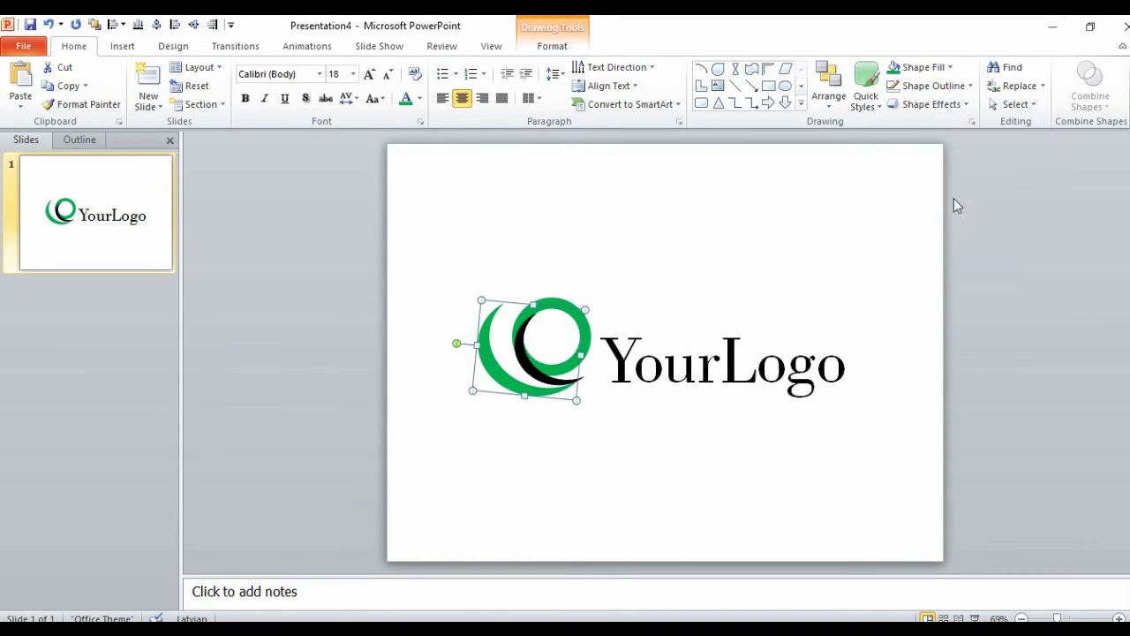
{"action": "left_click_drag", "start_coordinate": [515, 366], "coordinate": [533, 367]}
Send the green crescent to the back, behind the ring
{"action": "right_click", "coordinate": [533, 367]}
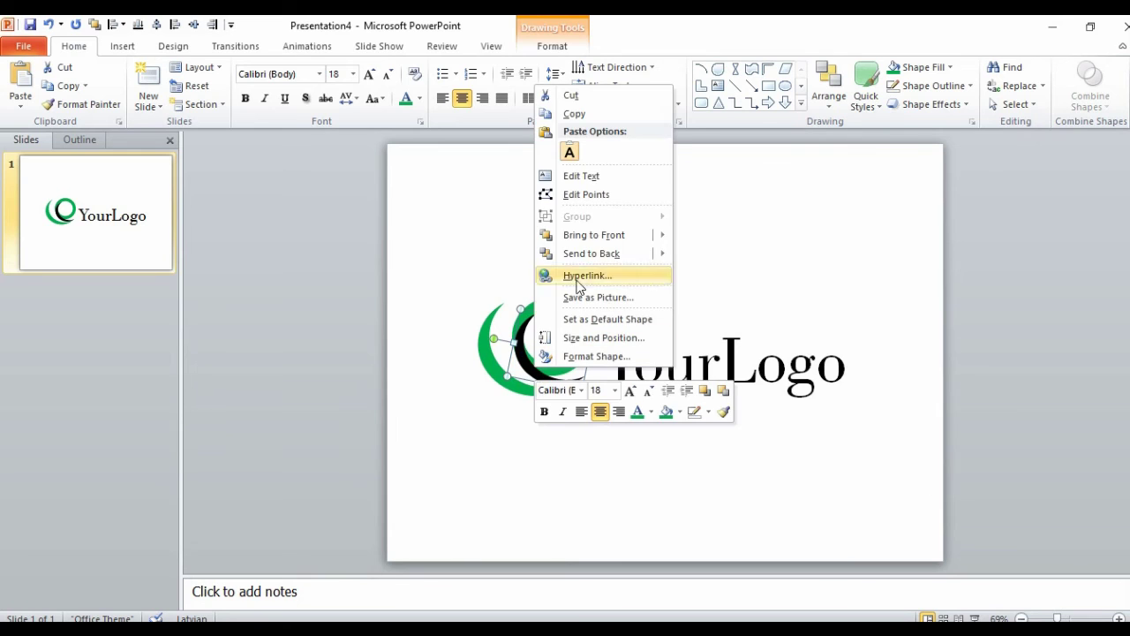
{"action": "left_click", "coordinate": [643, 254]}
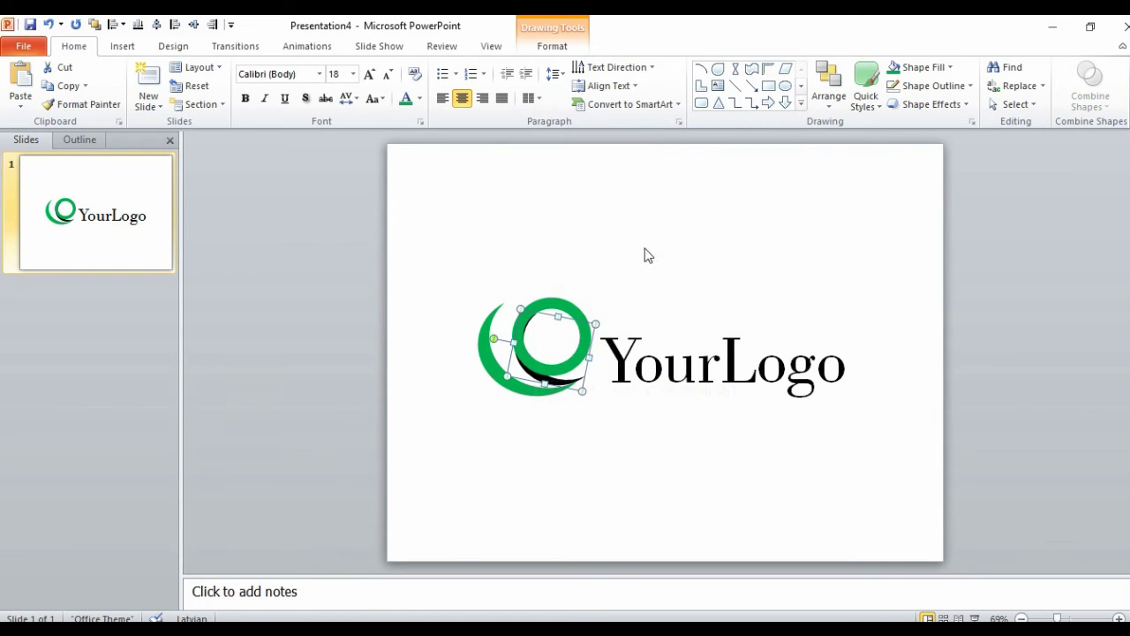
{"action": "left_click", "coordinate": [575, 309]}
{"action": "left_click", "coordinate": [641, 402]}
{"action": "left_click", "coordinate": [652, 447]}
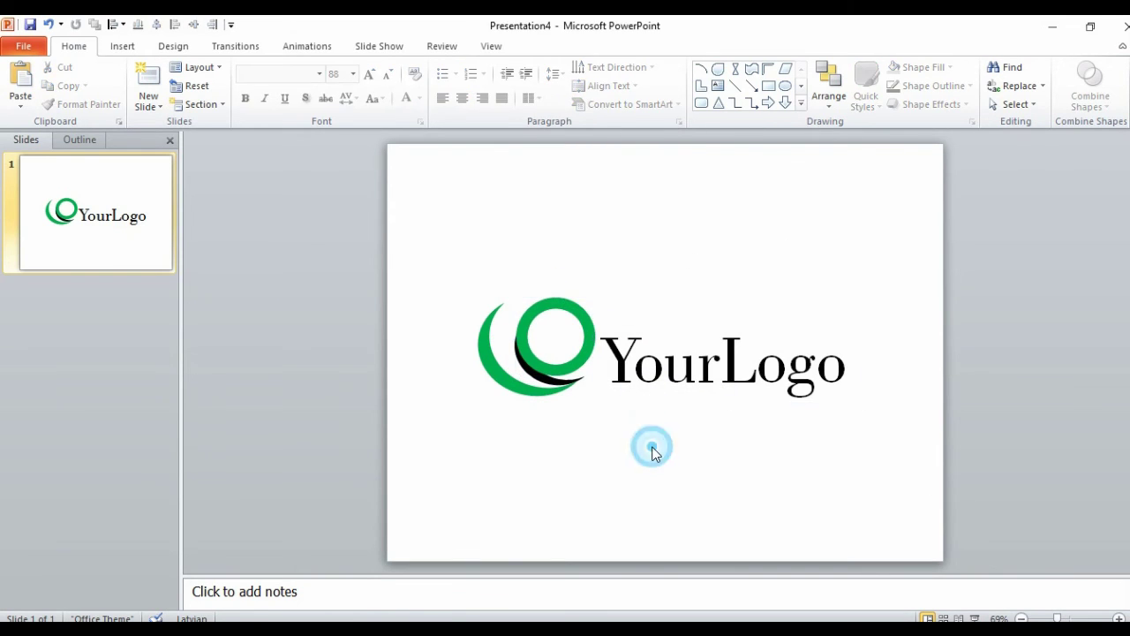
{"action": "left_click", "coordinate": [528, 393]}
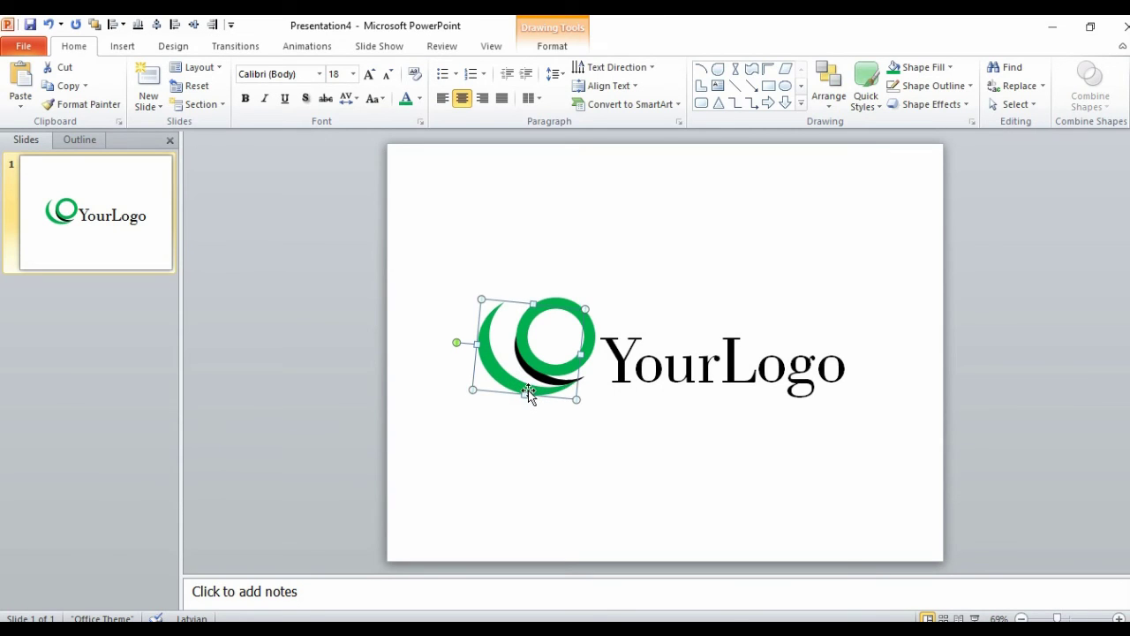
Group the ring and crescent shapes with Ctrl+G
{"action": "left_click", "coordinate": [655, 459]}
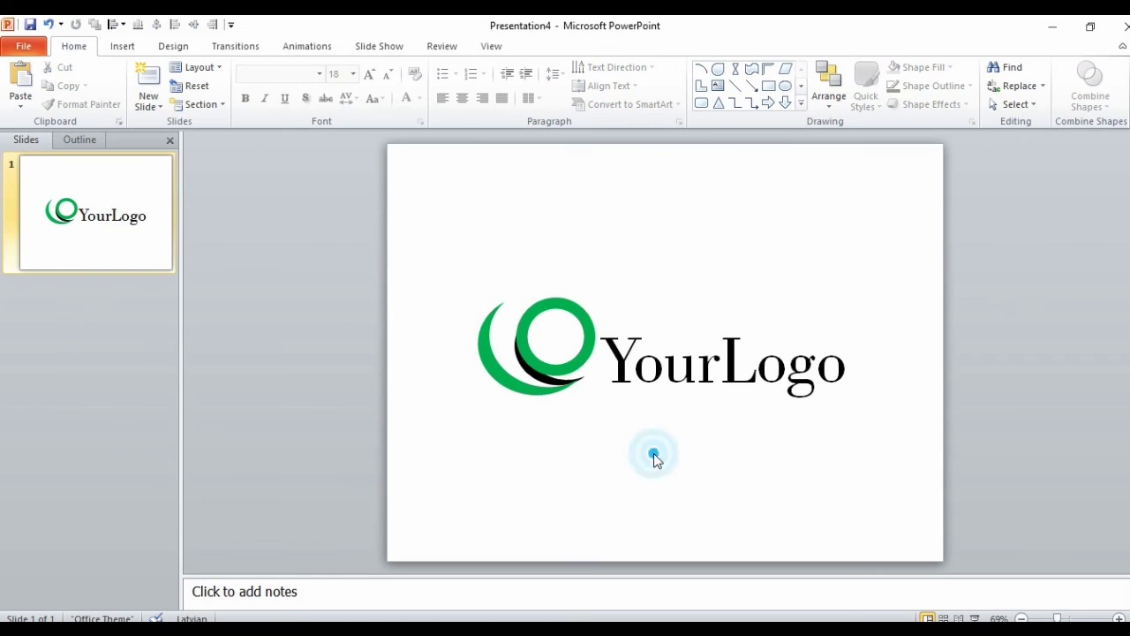
{"action": "left_click_drag", "start_coordinate": [439, 255], "coordinate": [628, 445]}
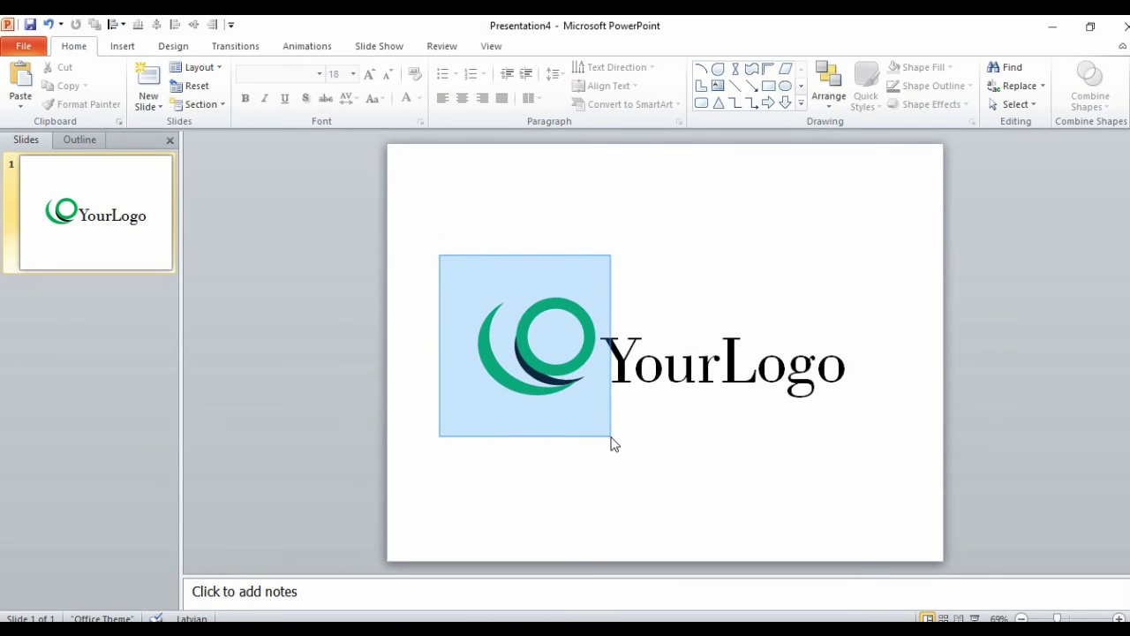
{"action": "key", "text": "ctrl+g"}
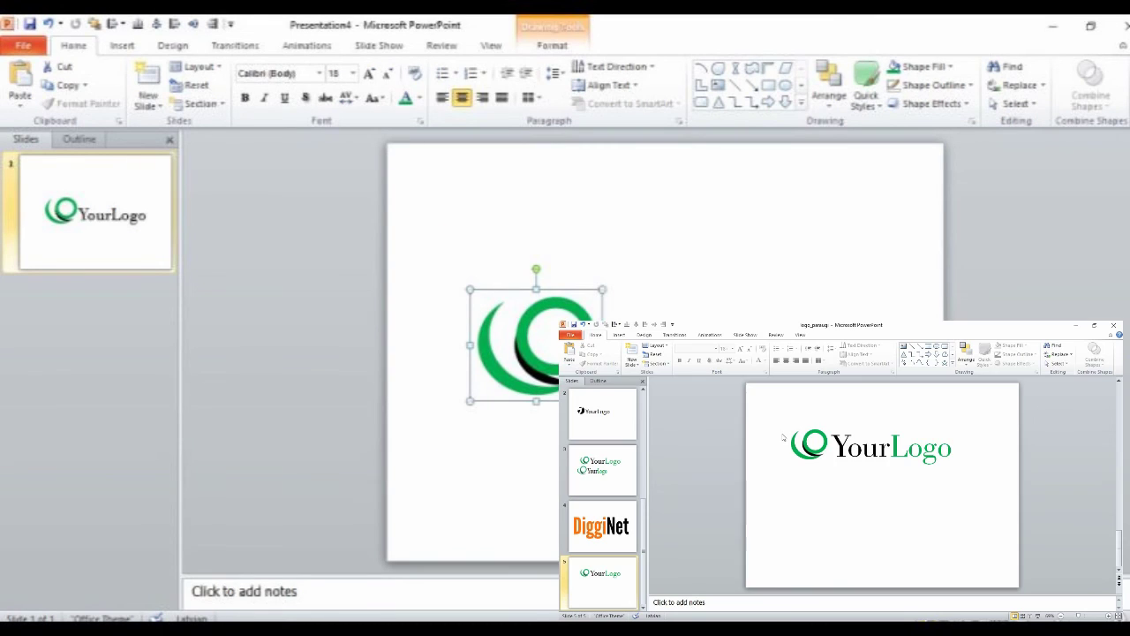
Group the example logo's symbol and text together via the right-click menu
{"action": "left_click_drag", "start_coordinate": [776, 422], "coordinate": [975, 490]}
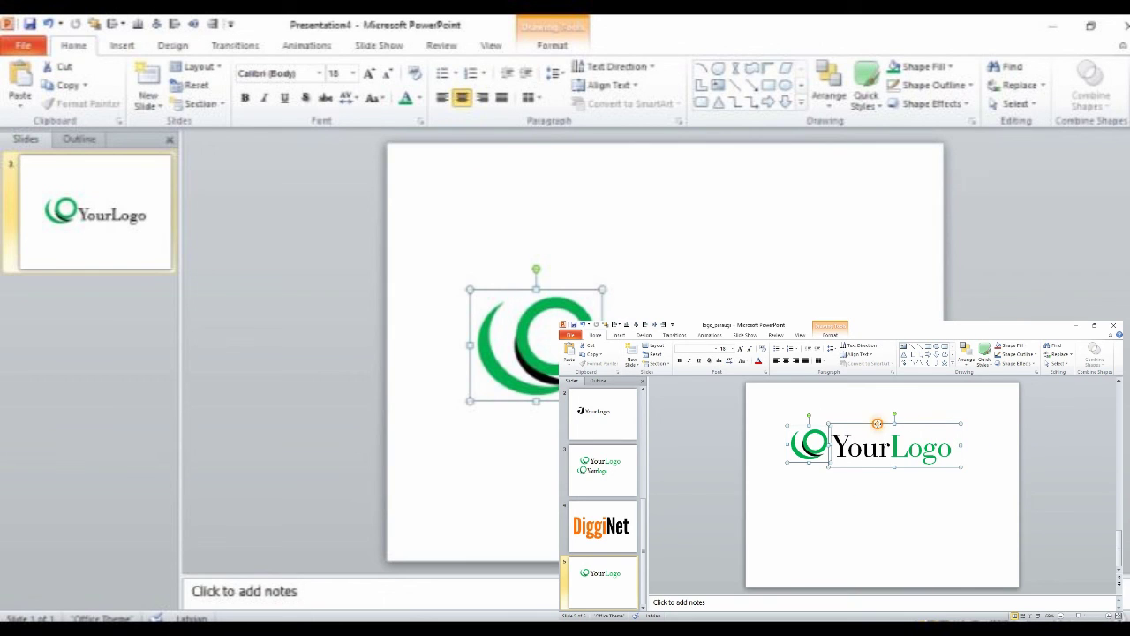
{"action": "right_click", "coordinate": [877, 423]}
{"action": "mouse_move", "coordinate": [900, 468]}
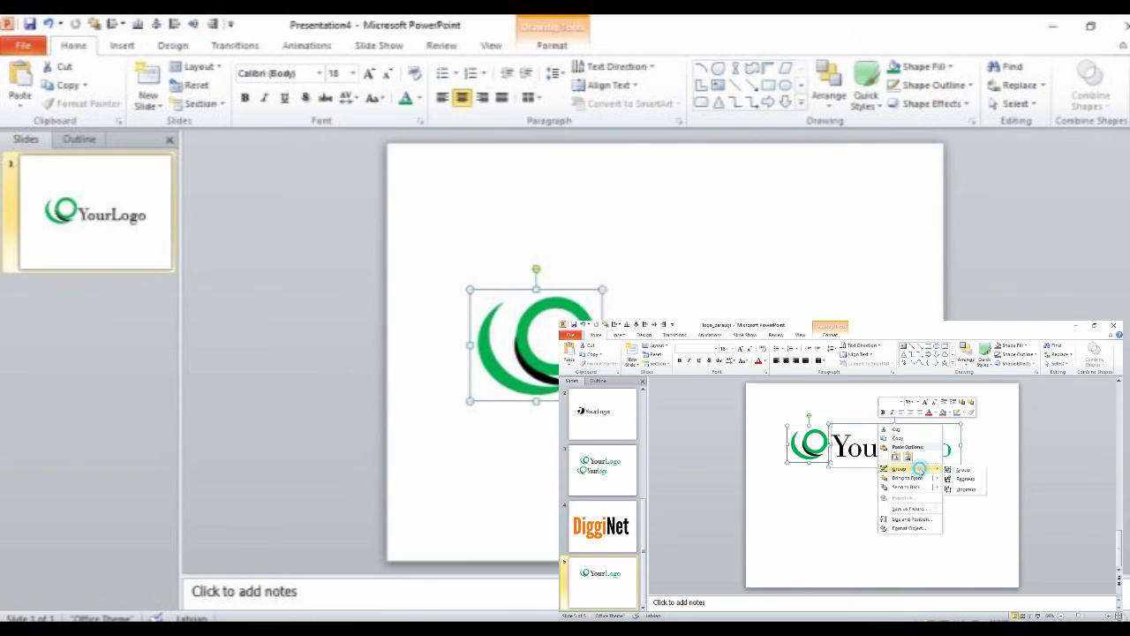
{"action": "left_click", "coordinate": [961, 469]}
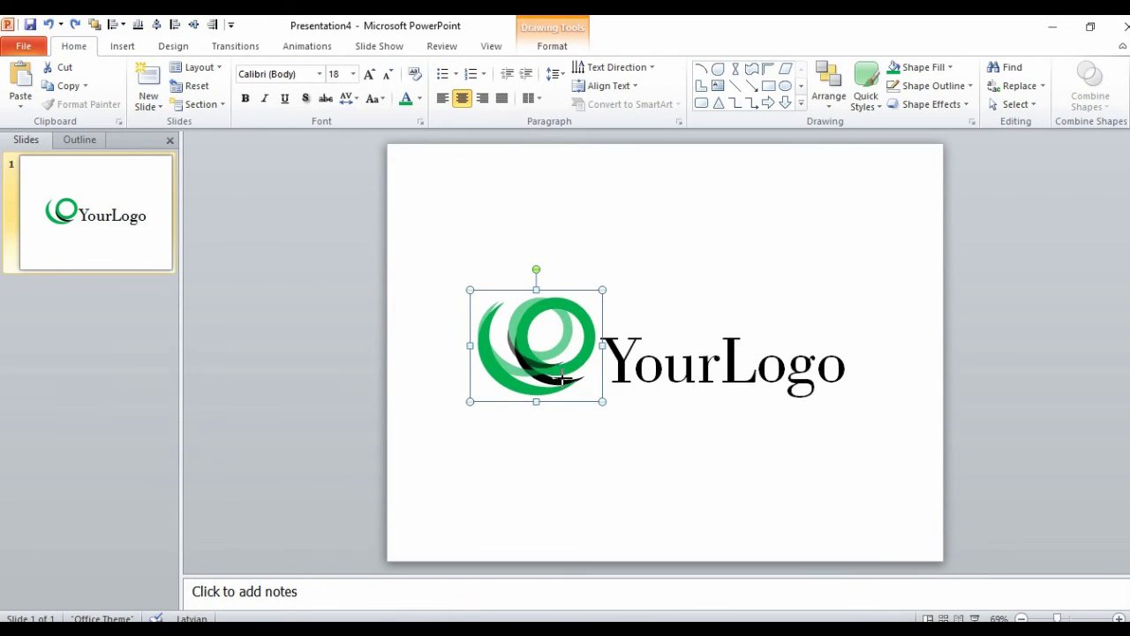
Shrink the symbol and move the YourLogo text up beside it
{"action": "left_click_drag", "start_coordinate": [602, 402], "coordinate": [535, 365]}
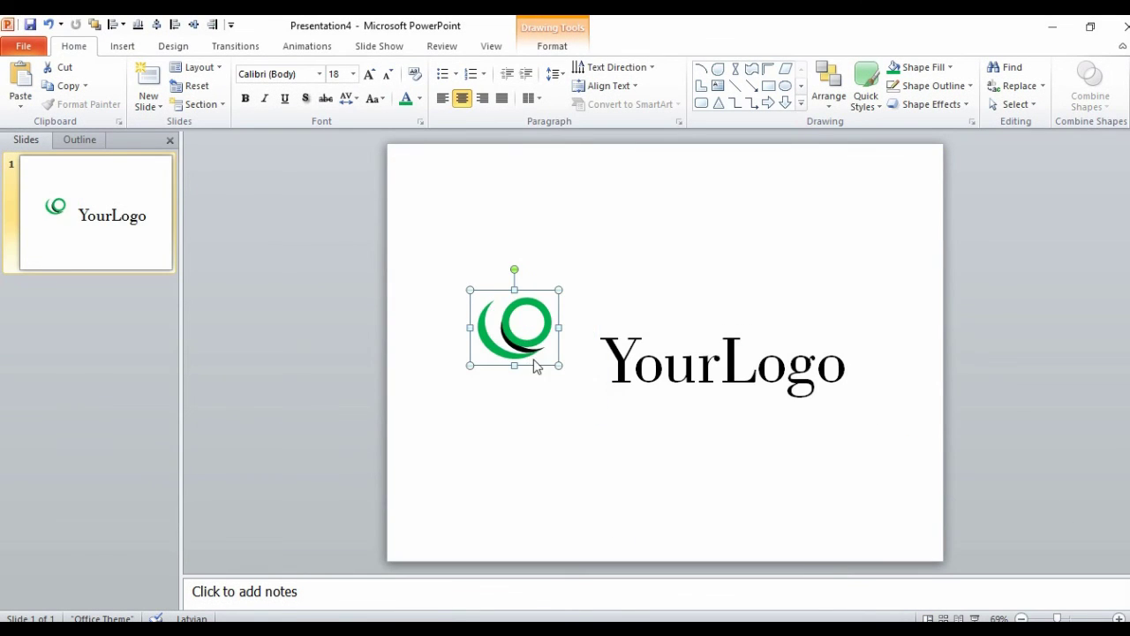
{"action": "left_click", "coordinate": [634, 360]}
{"action": "left_click_drag", "start_coordinate": [639, 316], "coordinate": [610, 290]}
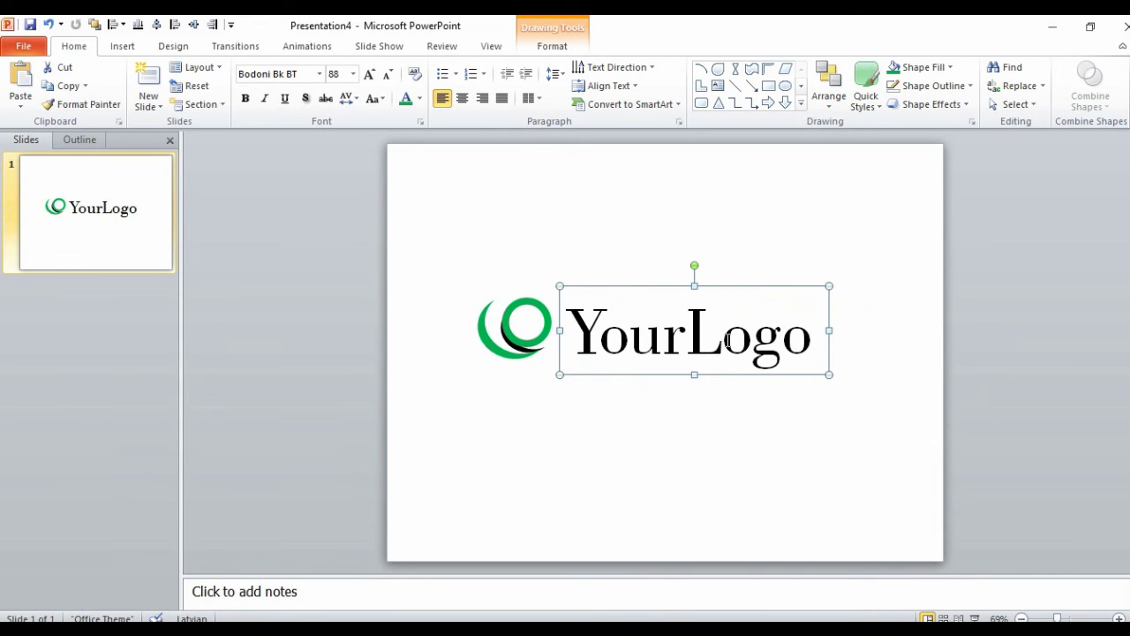
Colour the word 'Logo' green in the wordmark
{"action": "left_click_drag", "start_coordinate": [689, 324], "coordinate": [809, 335]}
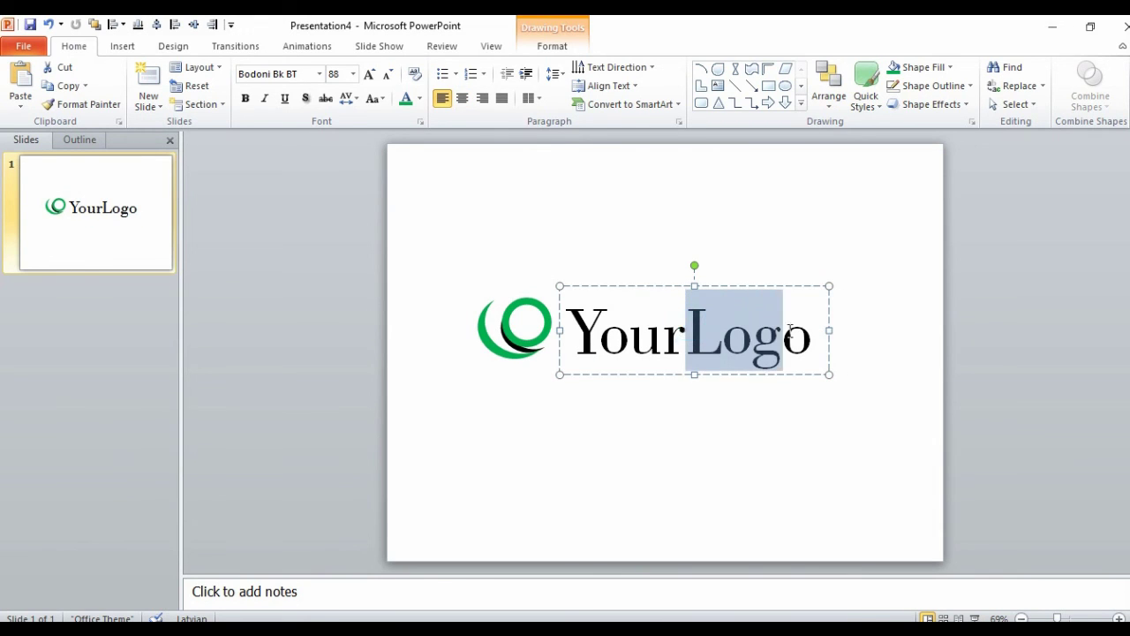
{"action": "double_click", "coordinate": [806, 335]}
{"action": "left_click", "coordinate": [691, 335]}
{"action": "left_click_drag", "start_coordinate": [690, 335], "coordinate": [823, 340]}
{"action": "left_click", "coordinate": [421, 98]}
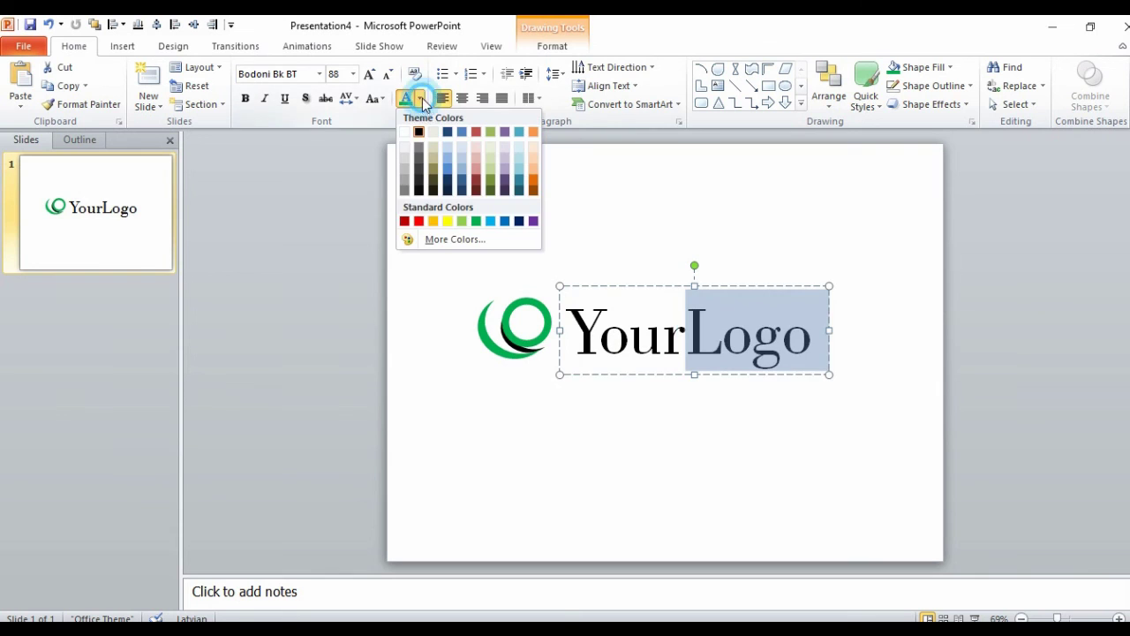
{"action": "left_click", "coordinate": [476, 221]}
{"action": "left_click", "coordinate": [637, 206]}
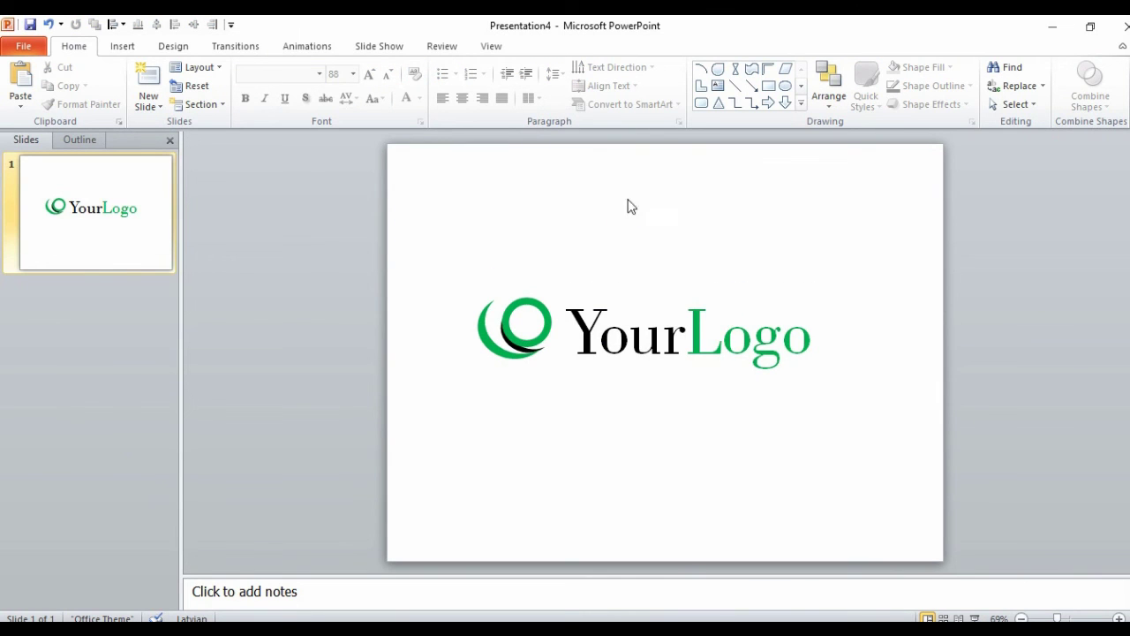
Select the symbol and text and group them into one logo
{"action": "key", "text": "ctrl+a"}
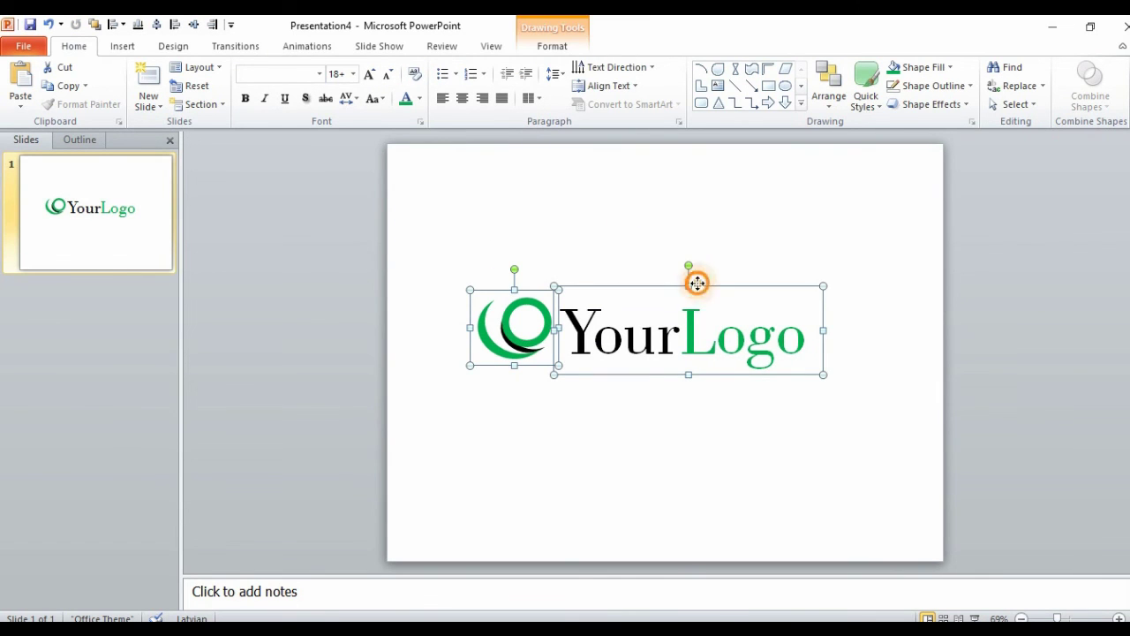
{"action": "right_click", "coordinate": [696, 282]}
{"action": "left_click", "coordinate": [850, 379]}
{"action": "left_click", "coordinate": [796, 495]}
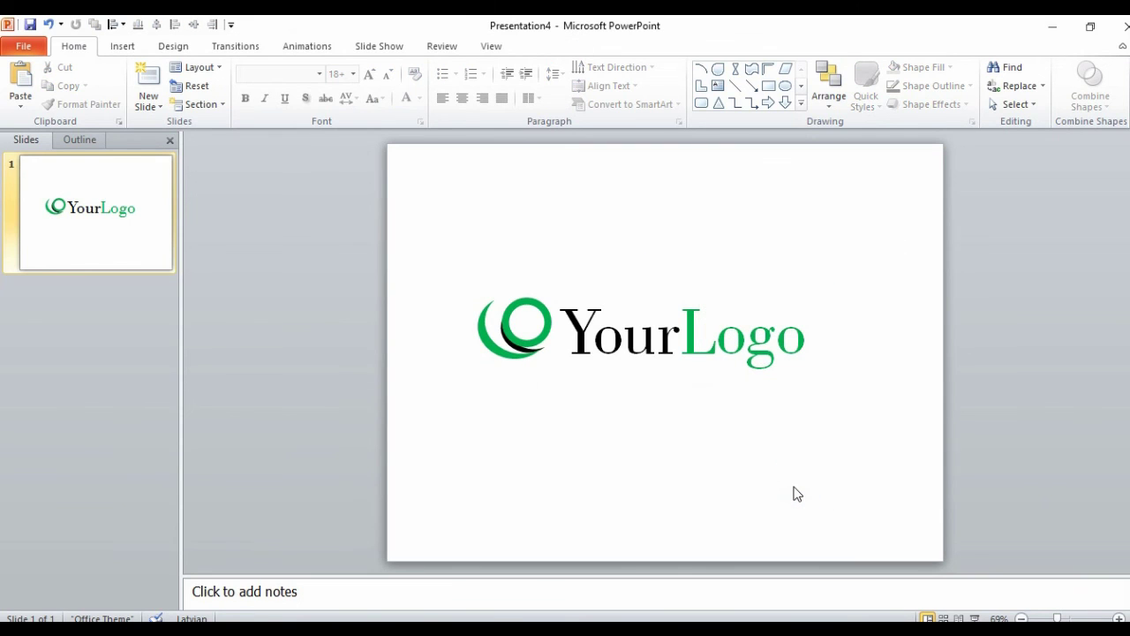